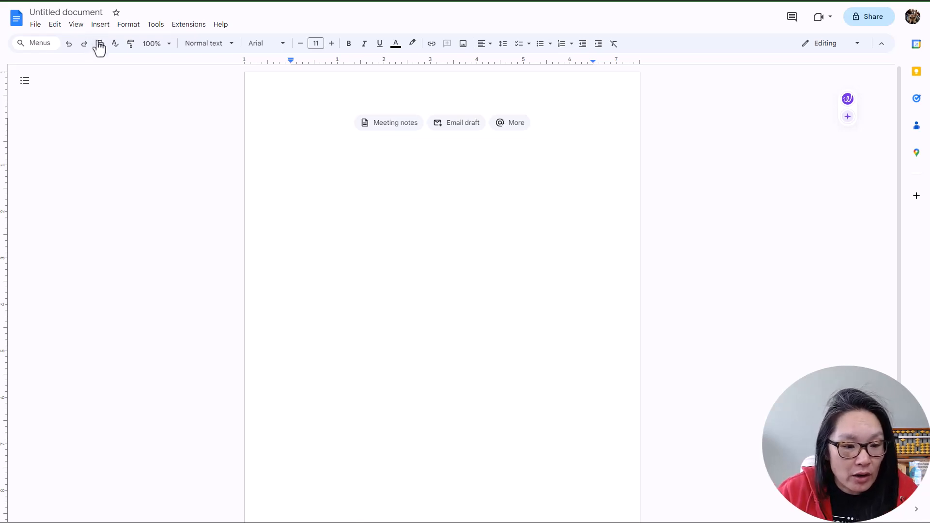
Start a new drawing in the document and add frame-1712562_1280.png from the customFrame folder to it.
mouse_move(186, 522)
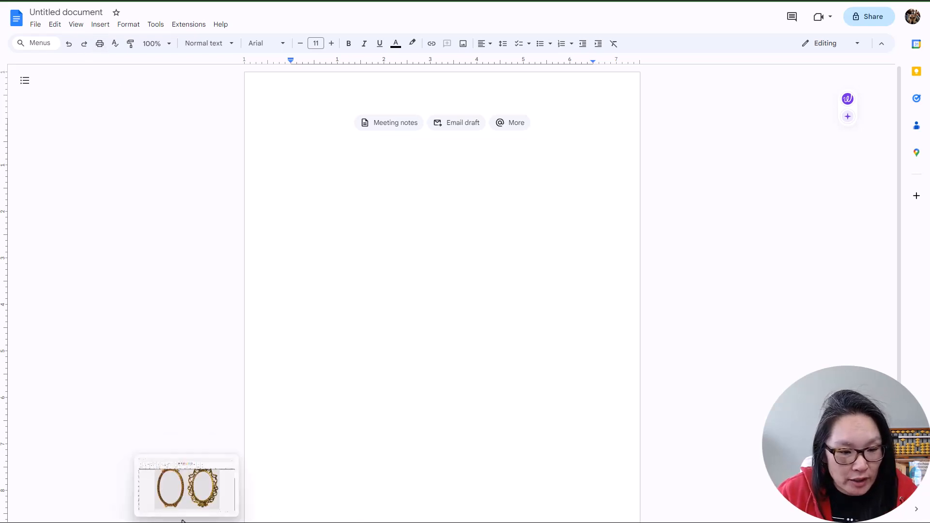
click(186, 484)
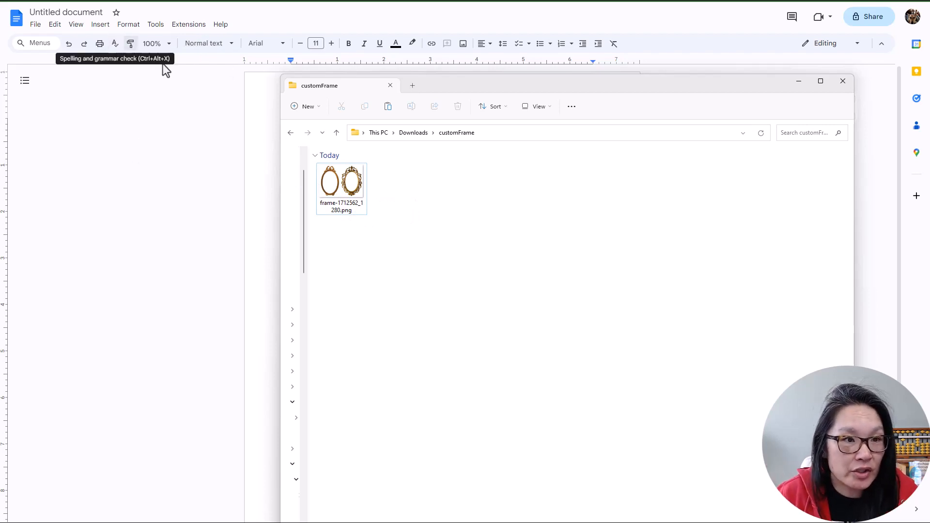
click(134, 76)
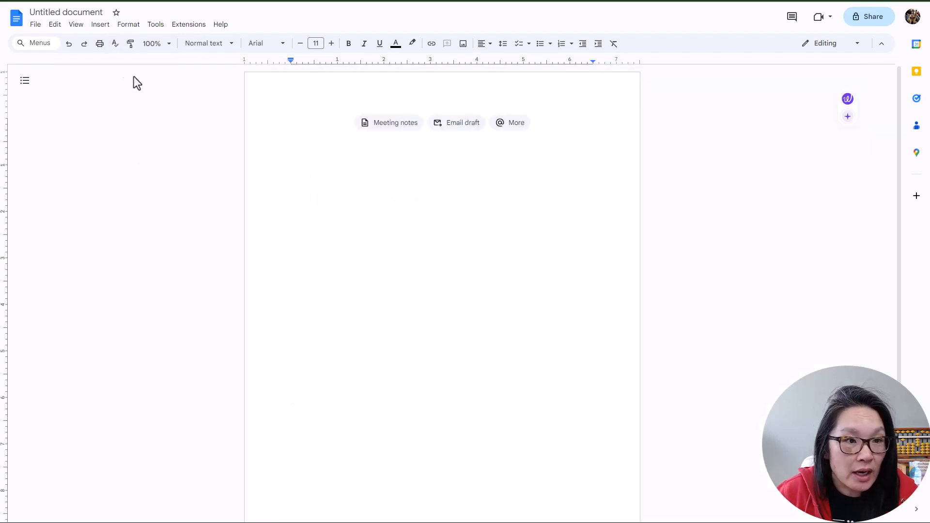
click(102, 27)
mouse_move(118, 29)
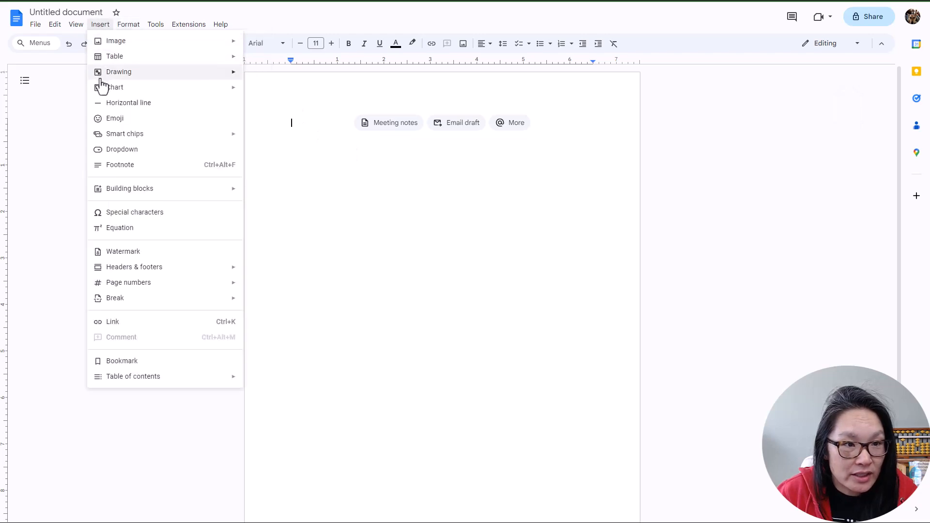
mouse_move(102, 73)
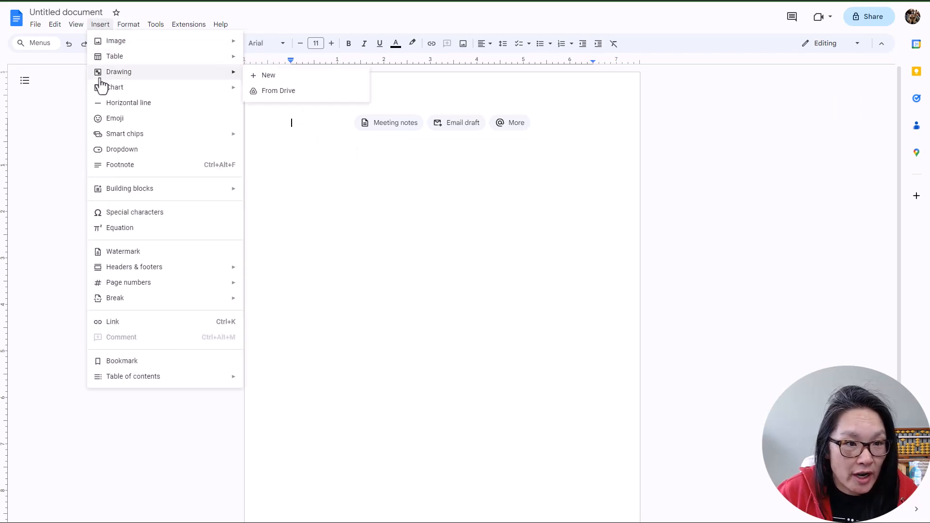
click(272, 80)
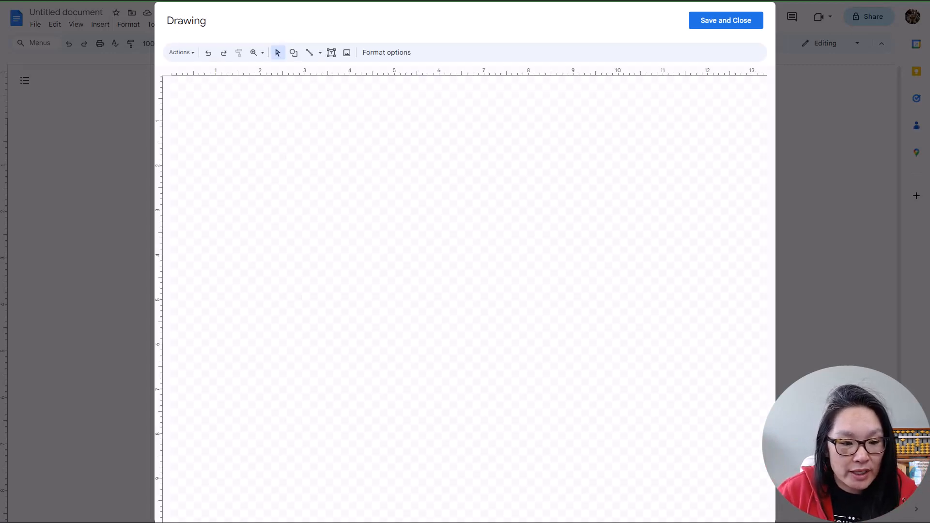
key(alt+Tab)
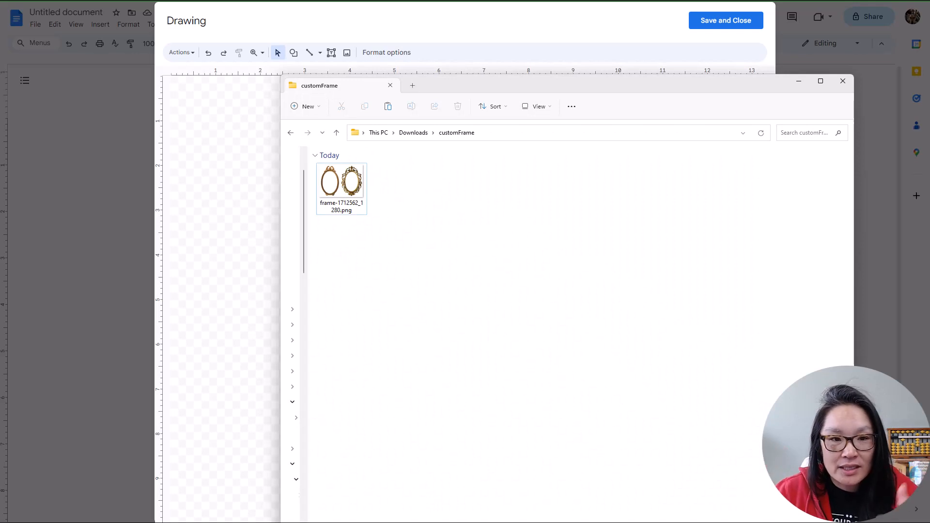
mouse_move(361, 191)
mouse_down()
mouse_move(126, 250)
mouse_move(257, 199)
mouse_move(245, 206)
mouse_up()
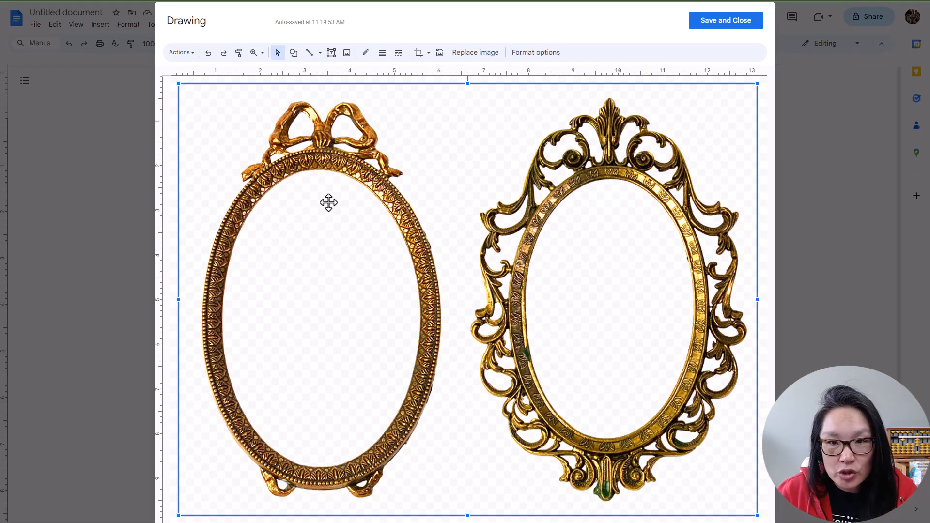
Apply an oval shape mask to the frame image in the drawing.
double_click(354, 246)
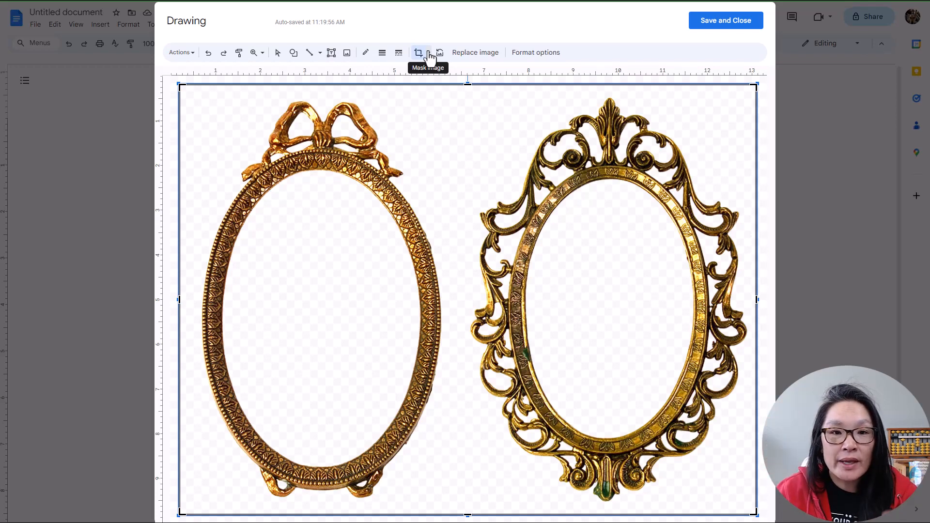
click(429, 53)
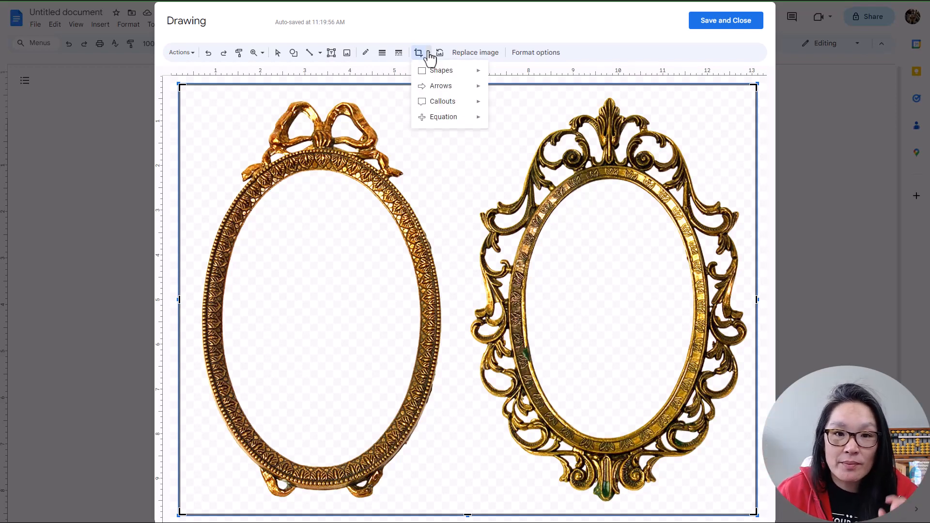
mouse_move(445, 73)
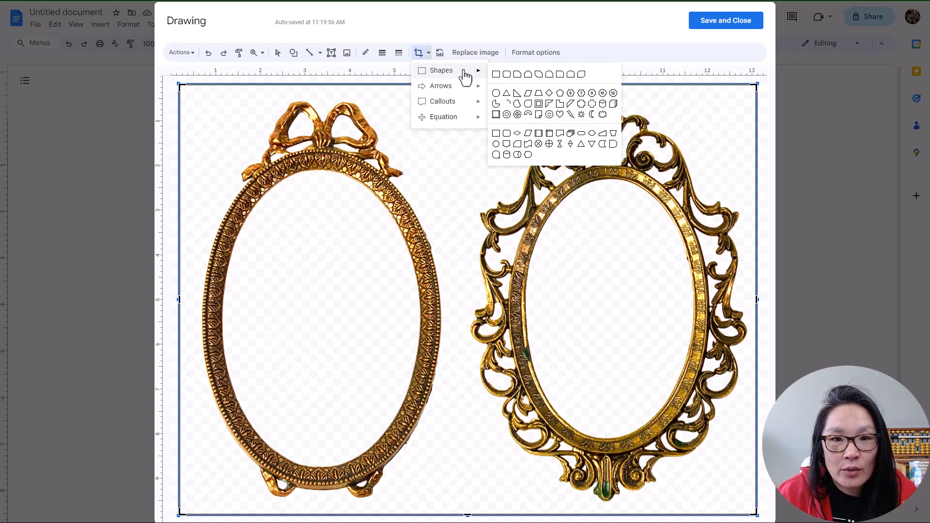
click(495, 94)
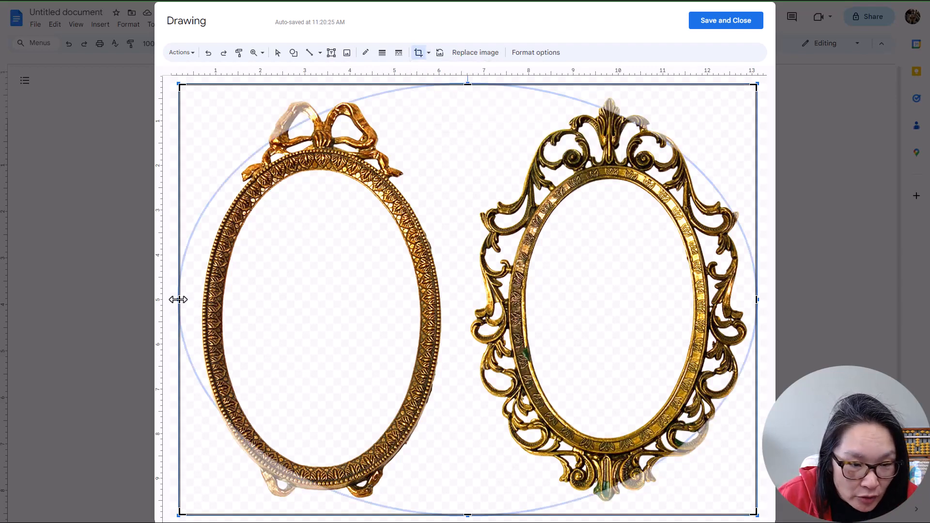
Fit the oval mask to the inner opening of the bow-topped frame, and save the drawing into the document.
drag(179, 299, 224, 296)
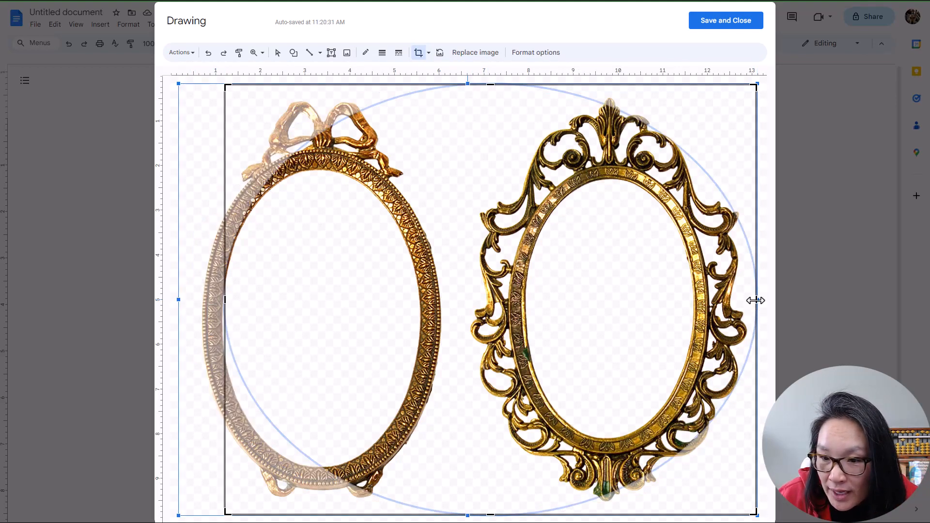
drag(756, 300, 419, 302)
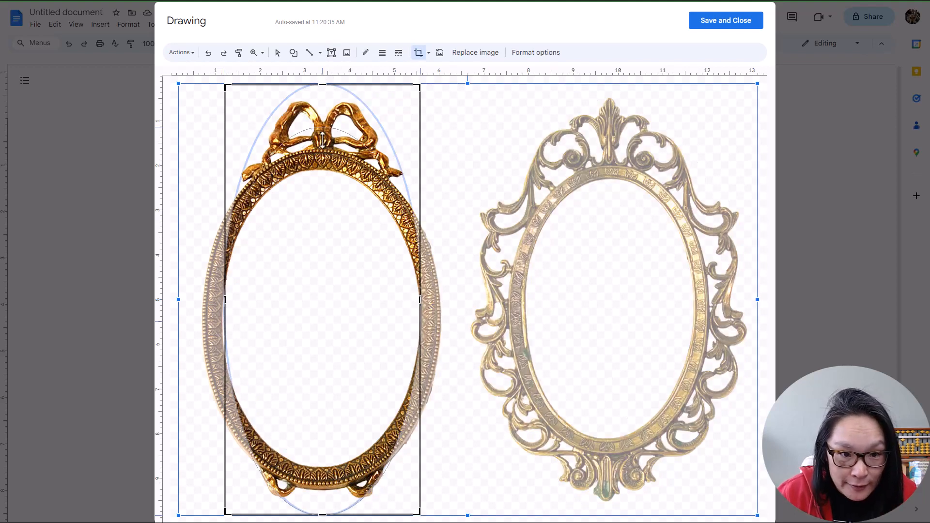
drag(322, 85, 316, 173)
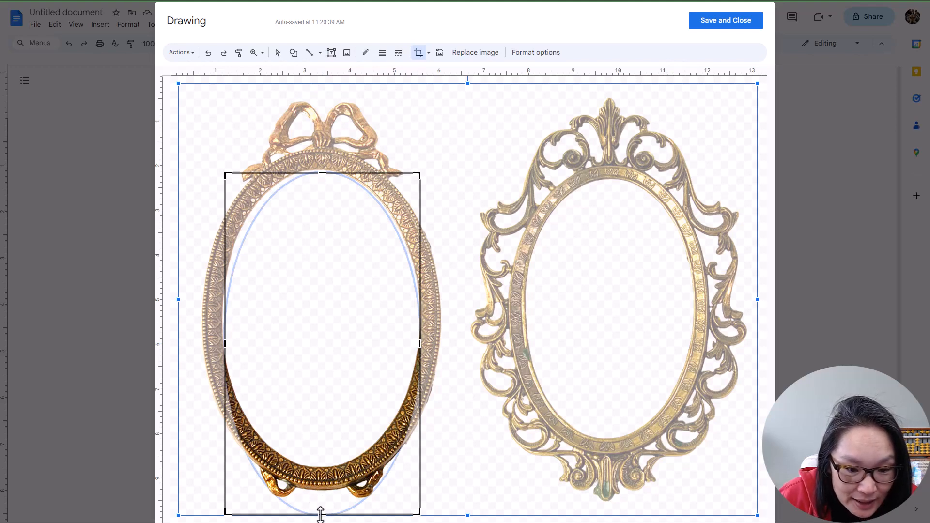
drag(319, 512, 316, 465)
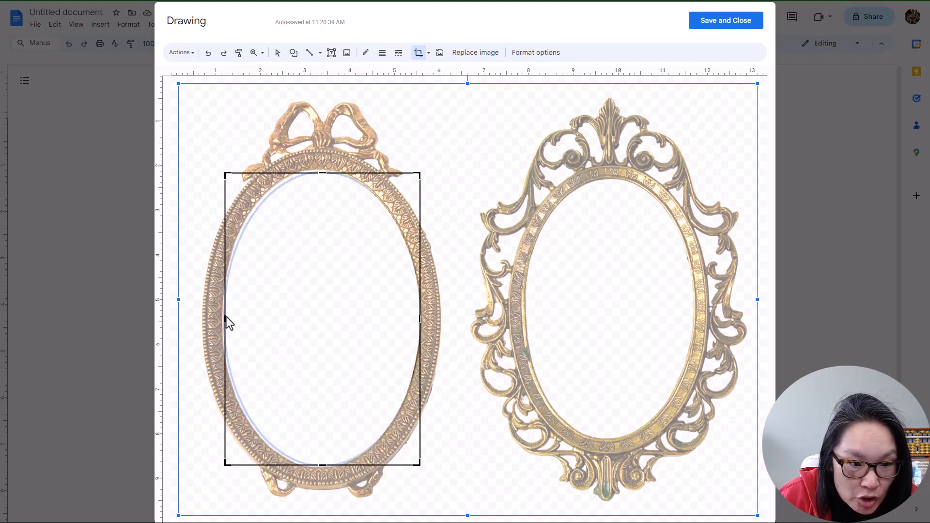
drag(226, 318, 222, 319)
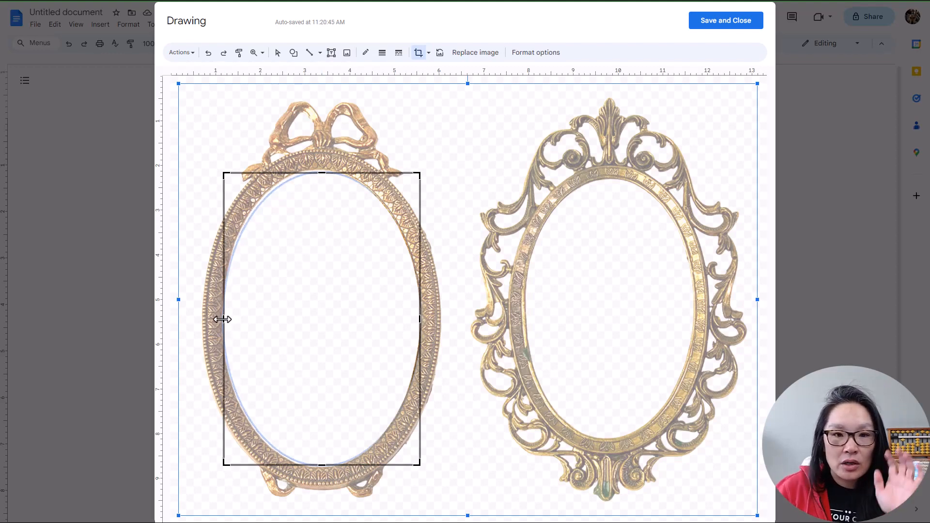
click(731, 24)
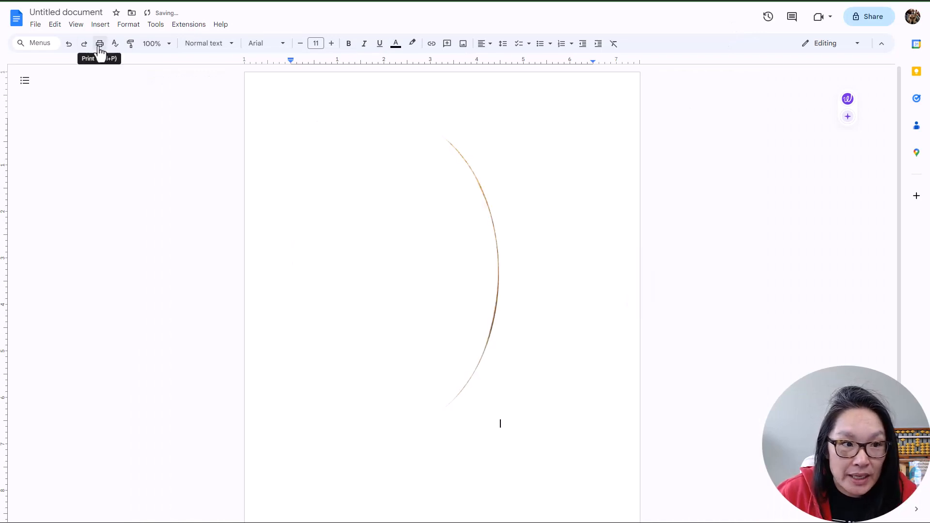
Print only page 1 of the document to PDF.
click(100, 45)
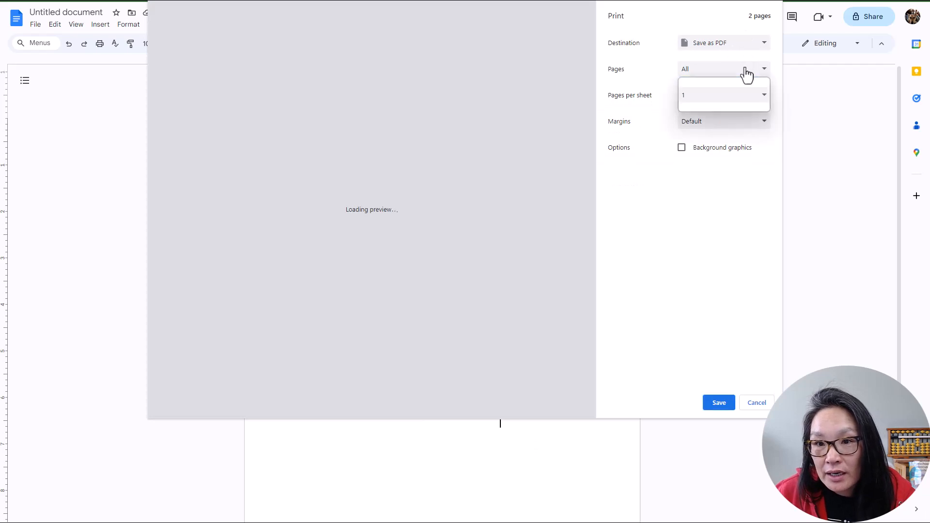
click(747, 74)
click(716, 106)
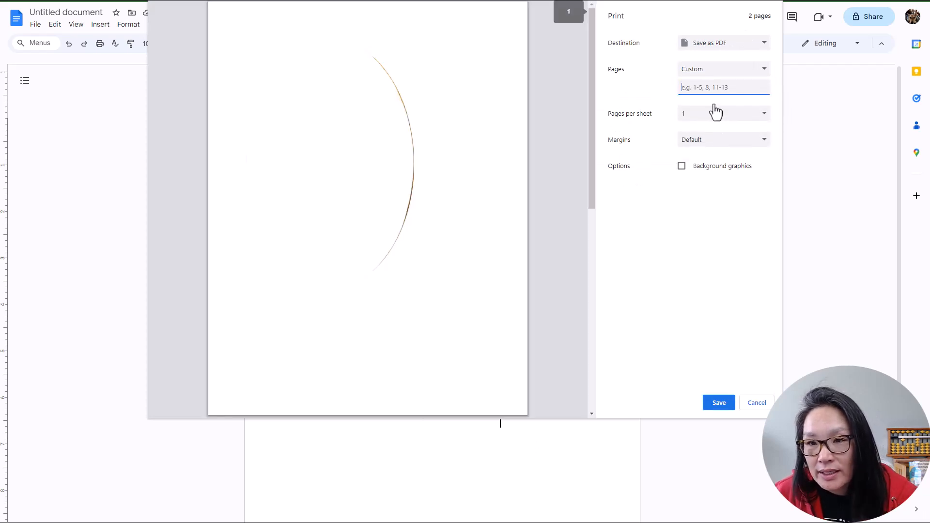
text(1)
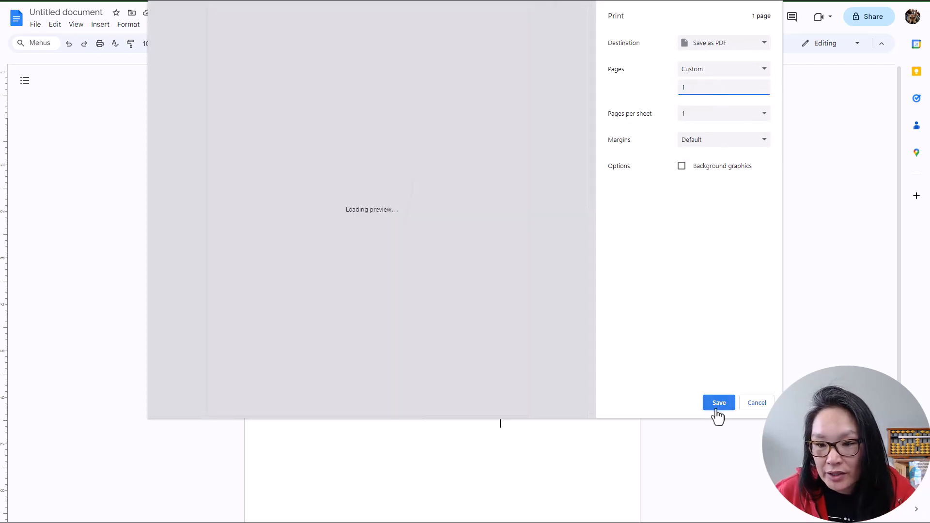
click(717, 406)
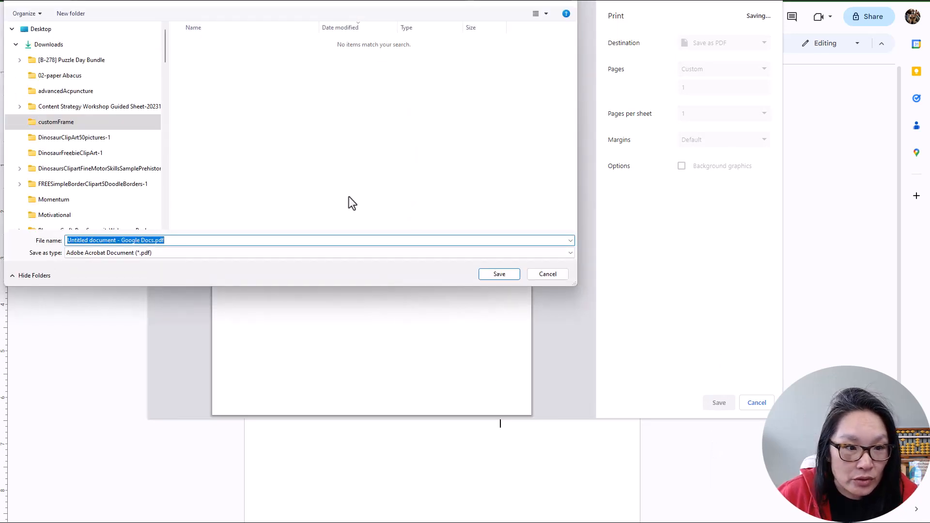
Name the PDF transparentPNGFrame and save it in the customFrame folder.
click(132, 240)
click(153, 241)
key(shift+Home)
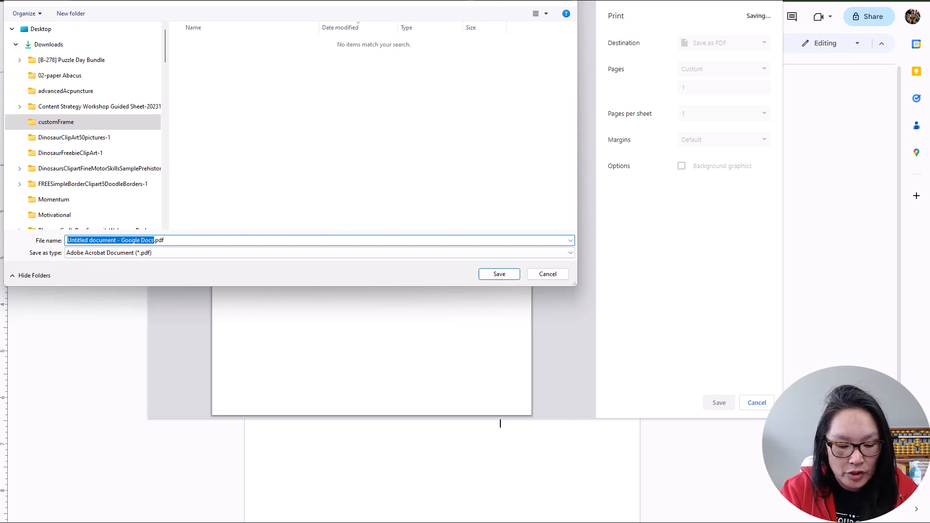
text(transparentPNGFrame)
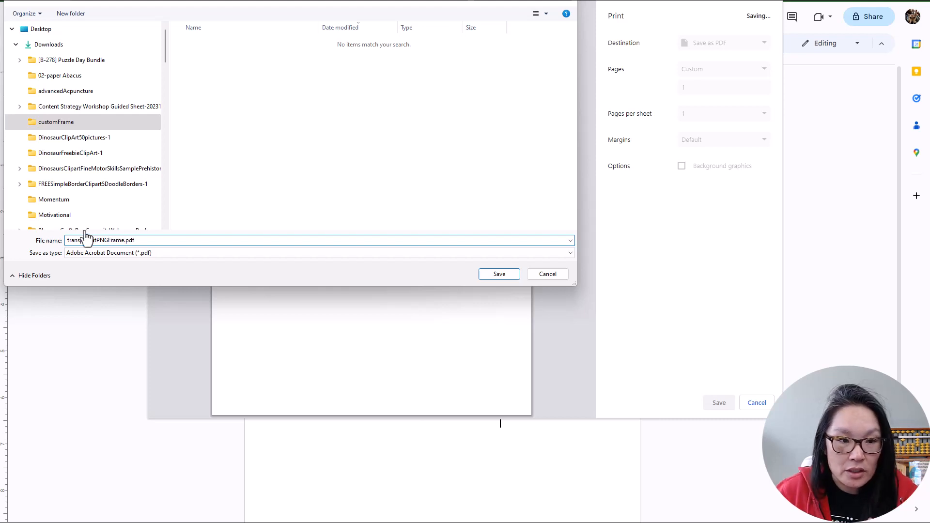
click(513, 277)
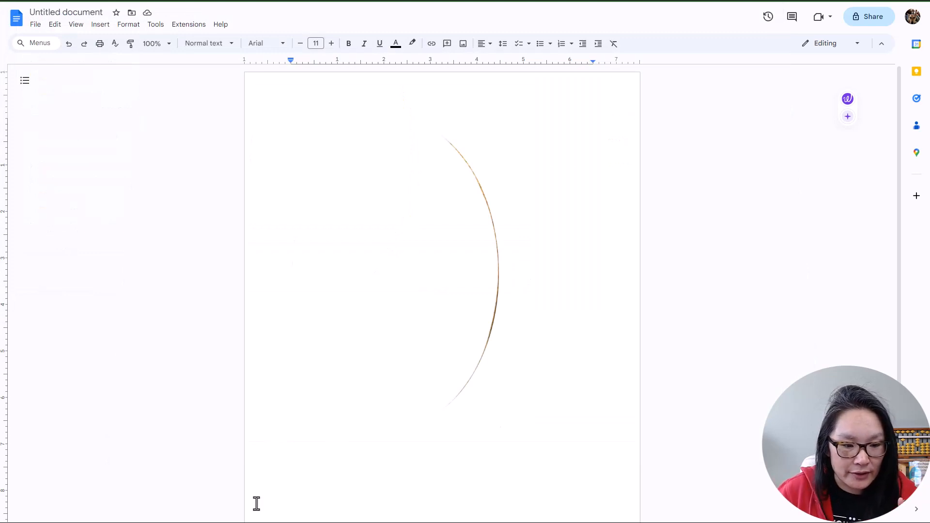
Switch to the custom Frame design in Canva and upload transparentPNGFrame.pdf from the customFrame folder.
click(131, 515)
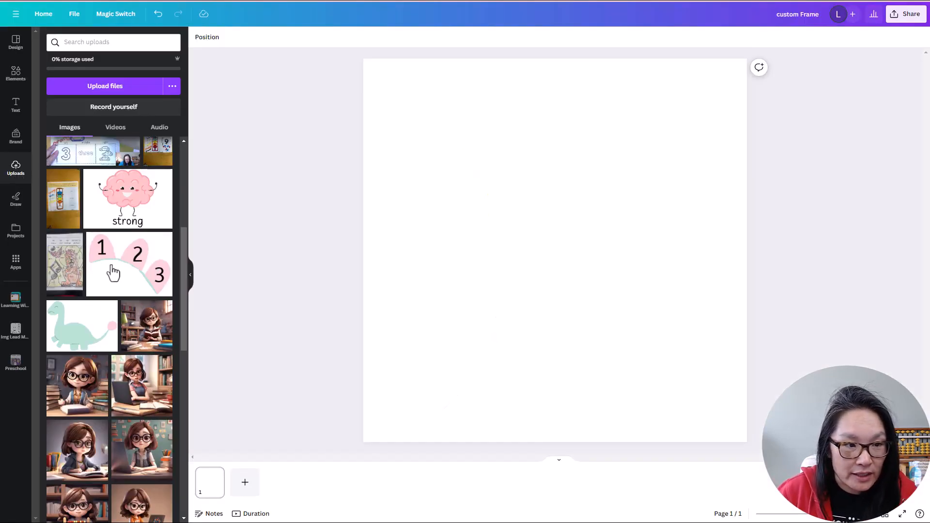
key(alt+Tab)
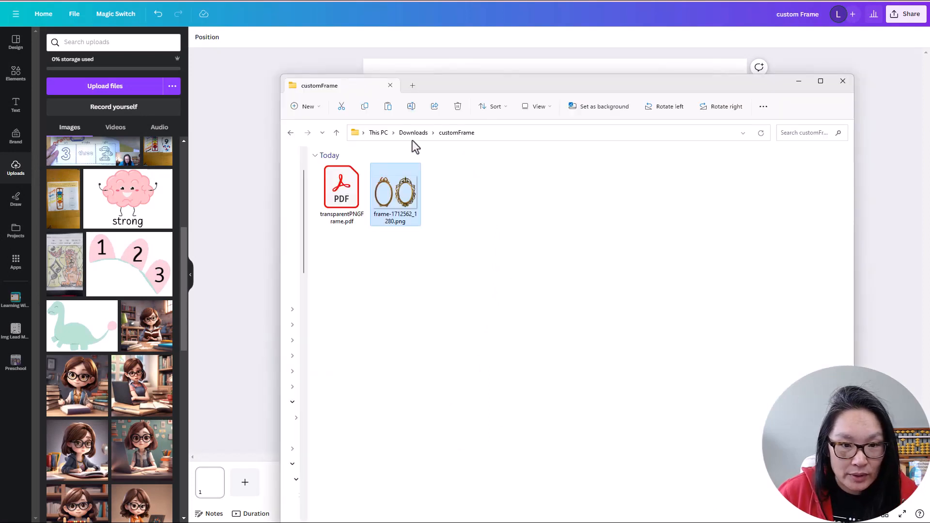
click(352, 188)
drag(352, 189, 95, 193)
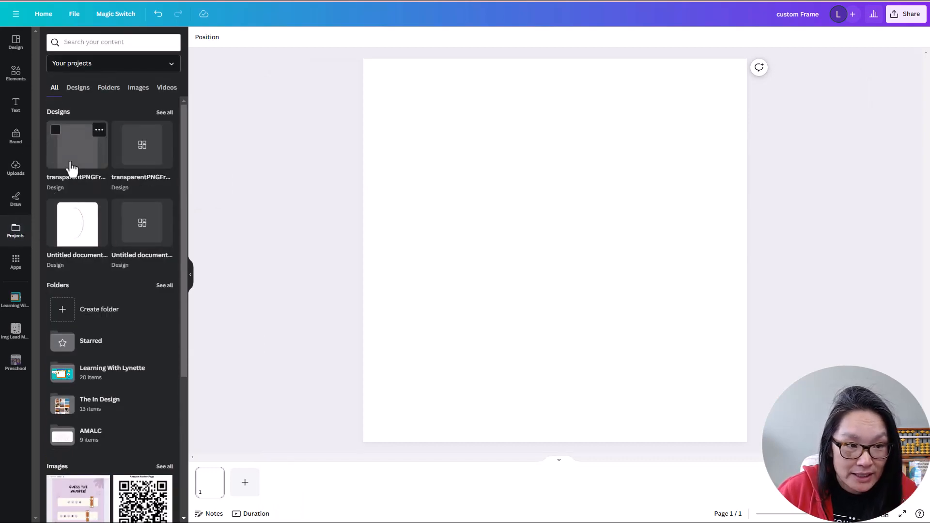
Set the blank page's background to light gray.
click(503, 192)
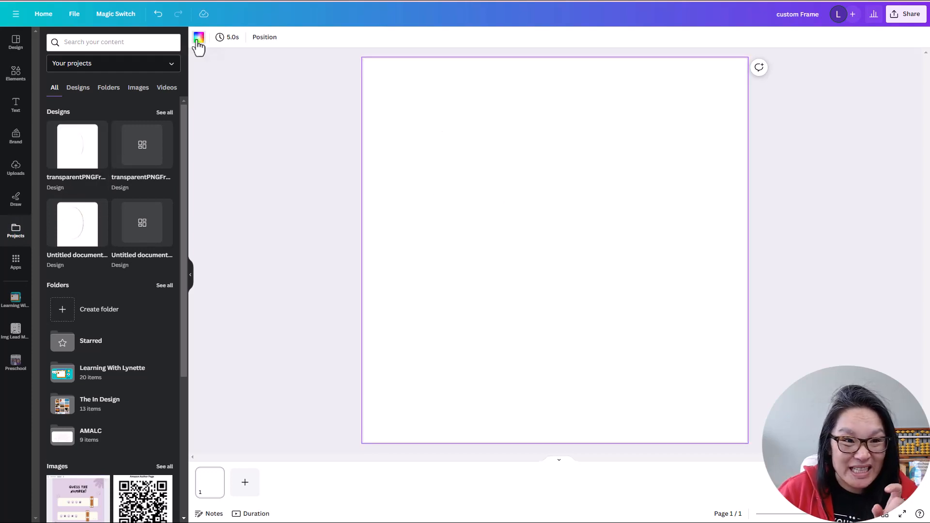
click(199, 39)
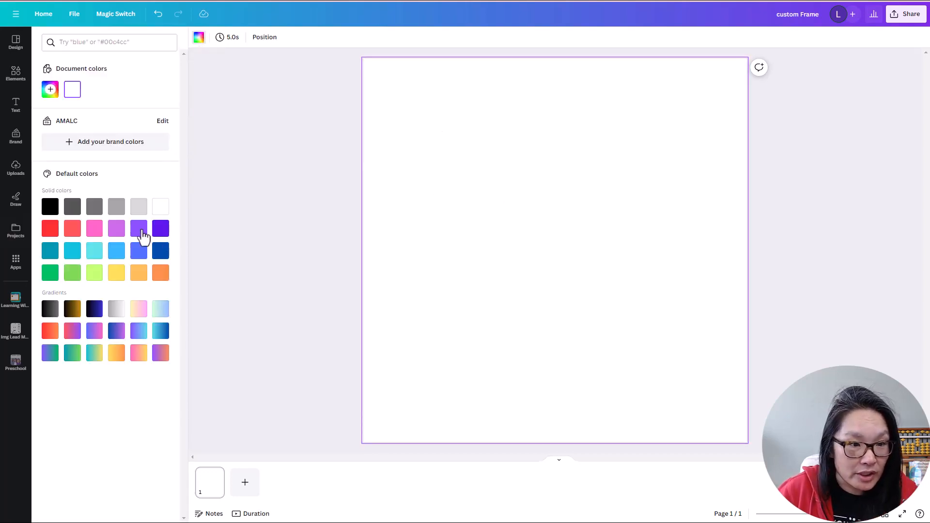
click(139, 206)
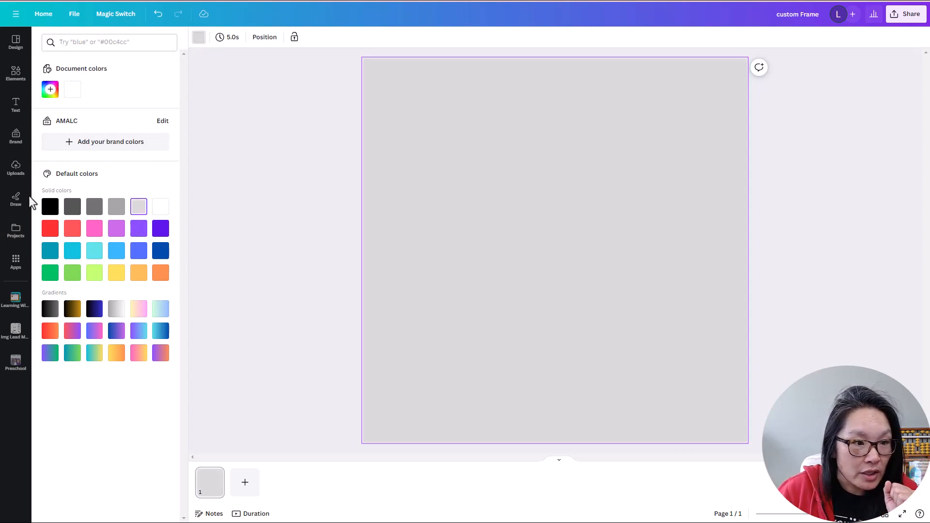
Place the imported transparentPNGFrame design on the page and select the page background.
click(19, 235)
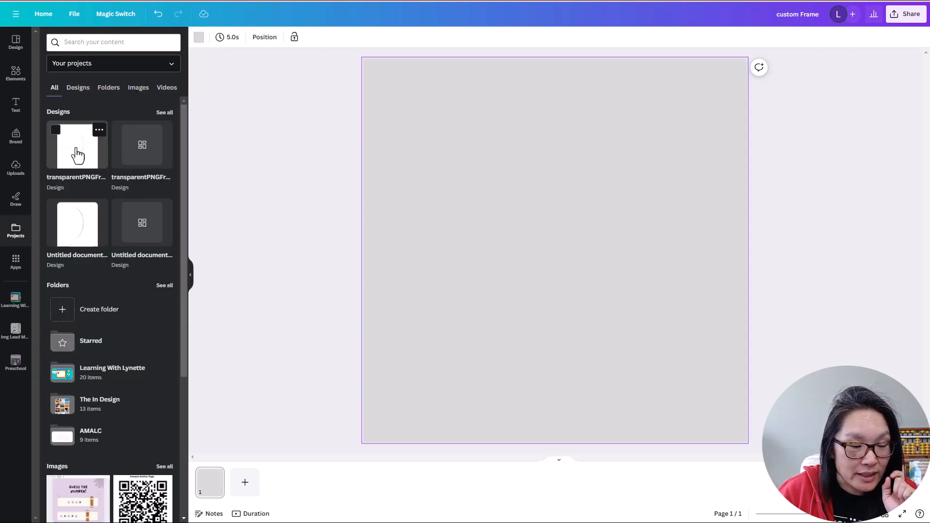
drag(78, 155, 509, 191)
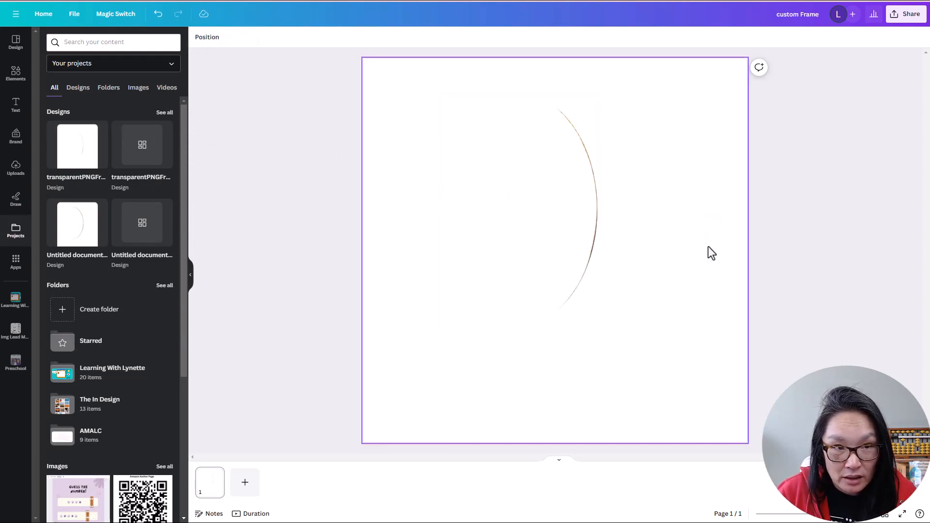
click(677, 200)
click(677, 200)
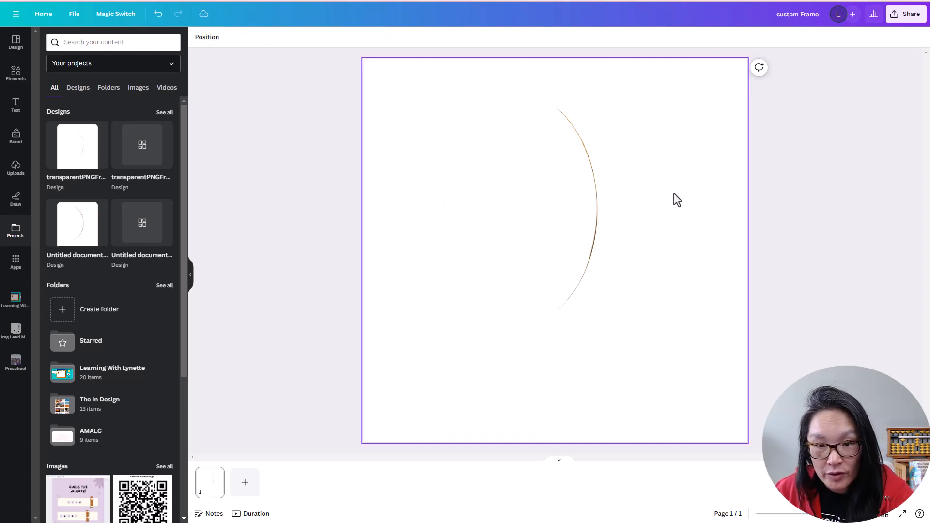
click(676, 169)
drag(702, 145, 639, 234)
click(384, 81)
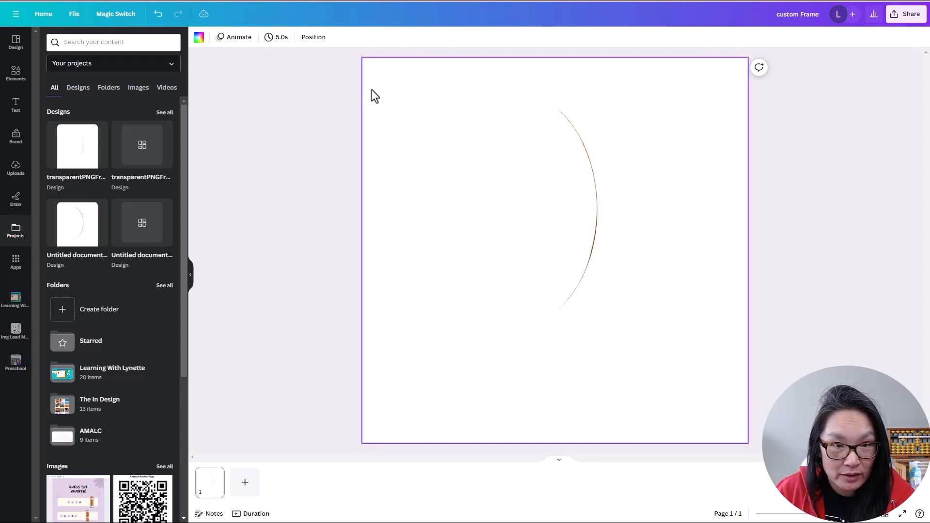
Set the page background to the golden-brown photo color and bring up the options for the masked frame image.
click(199, 39)
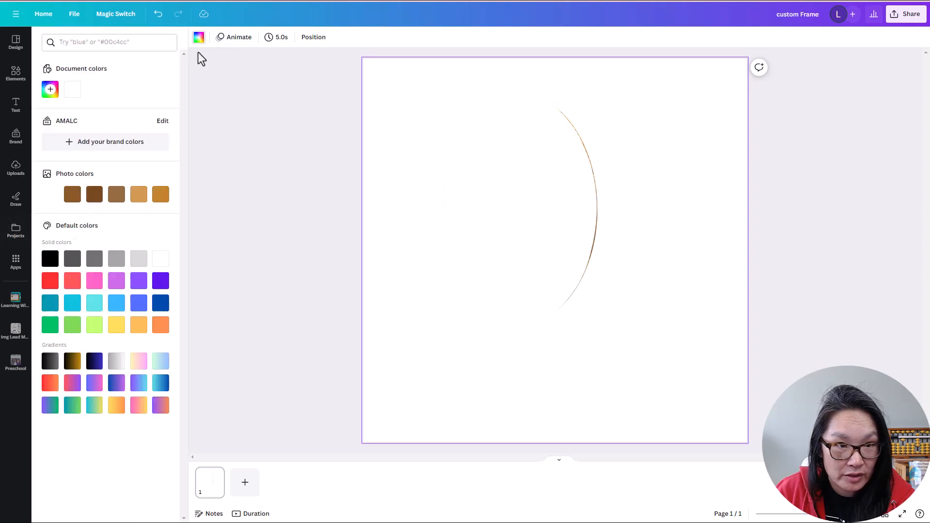
click(160, 194)
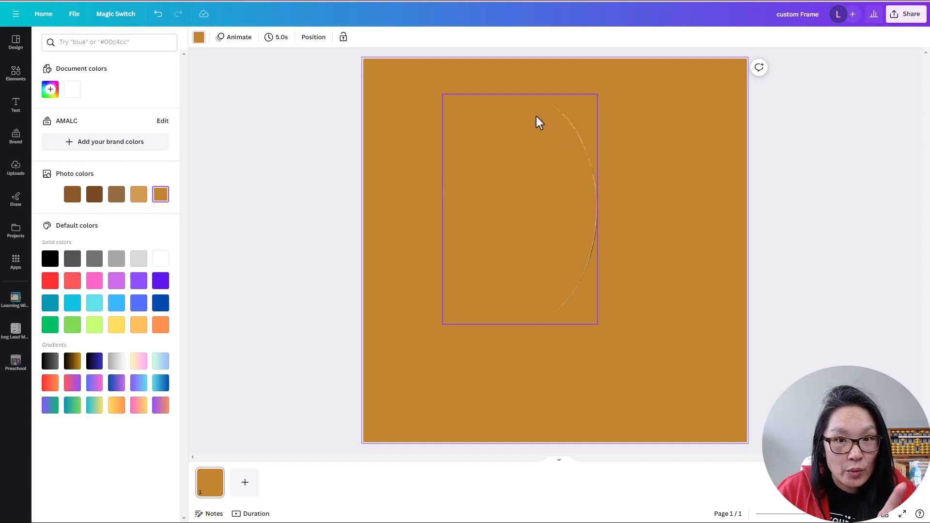
right_click(505, 133)
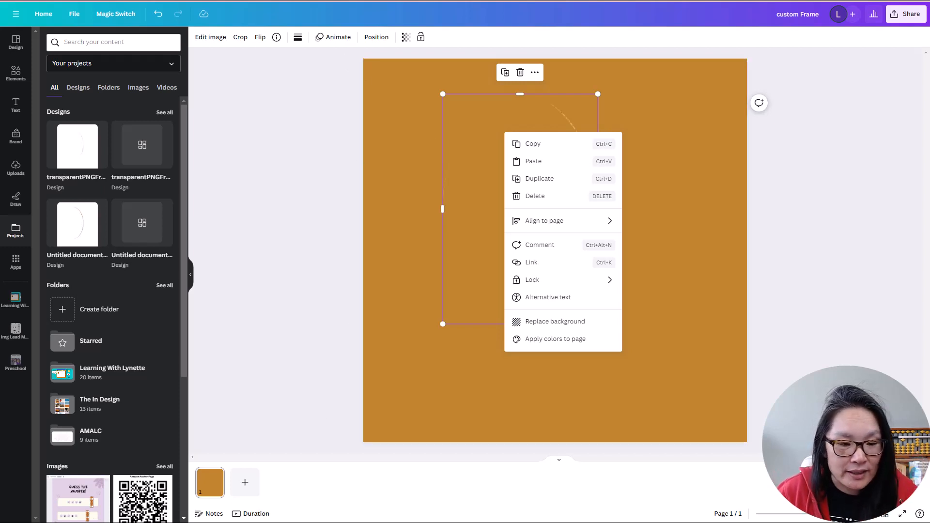
Switch to filledFrame.png in Paint and fill the left frame's transparent oval opening with white.
click(144, 522)
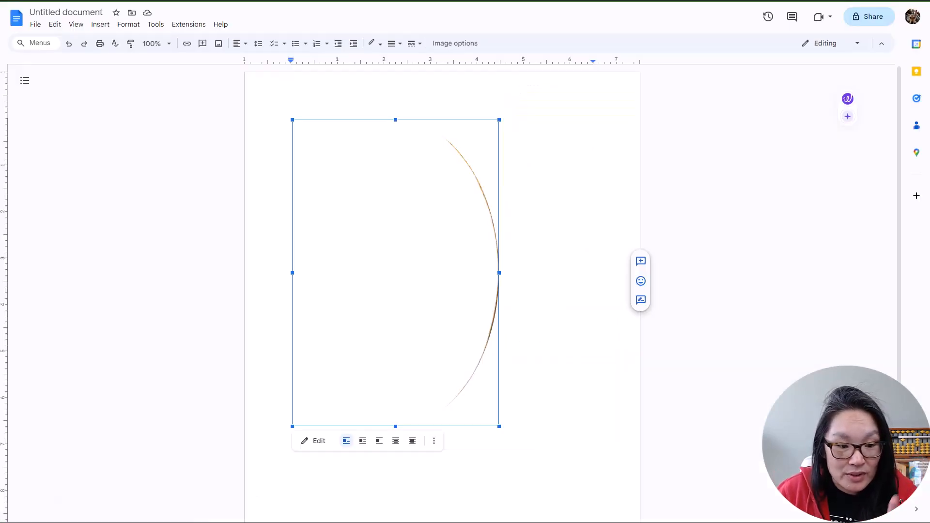
click(187, 522)
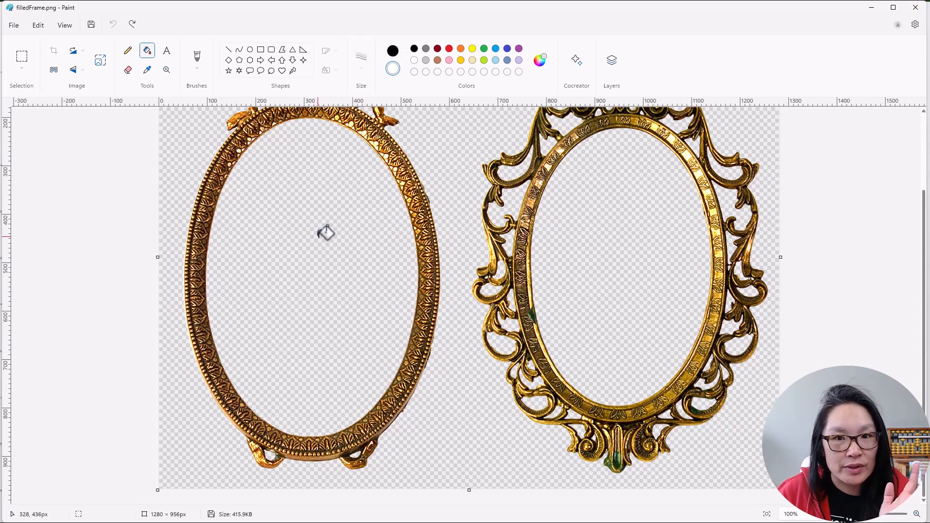
right_click(325, 233)
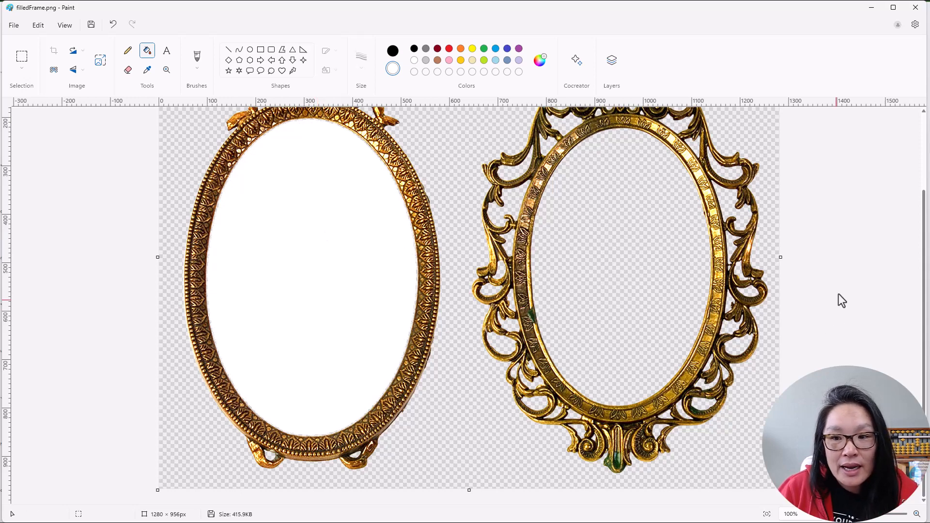
Trim the canvas to just the left frame, about 625 px wide, and save it as filledFrame.png in the customFrame folder.
drag(783, 259, 462, 269)
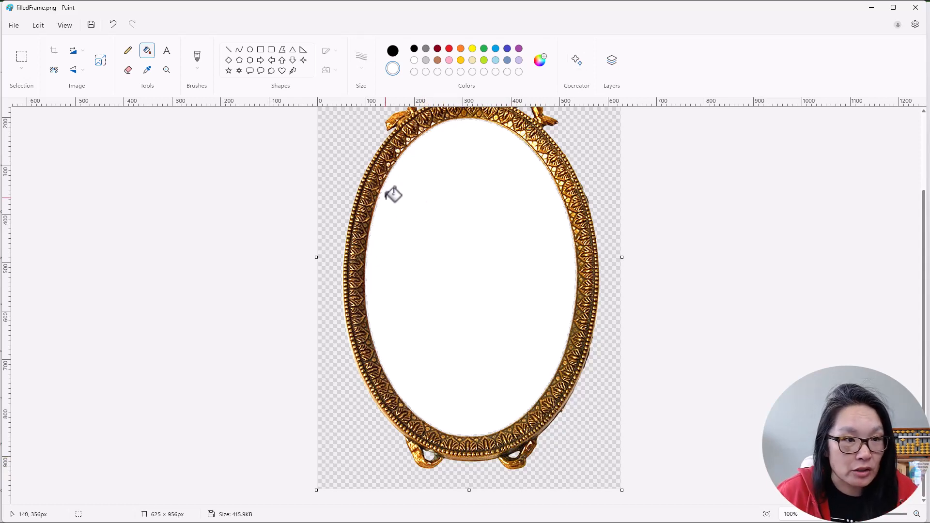
click(91, 25)
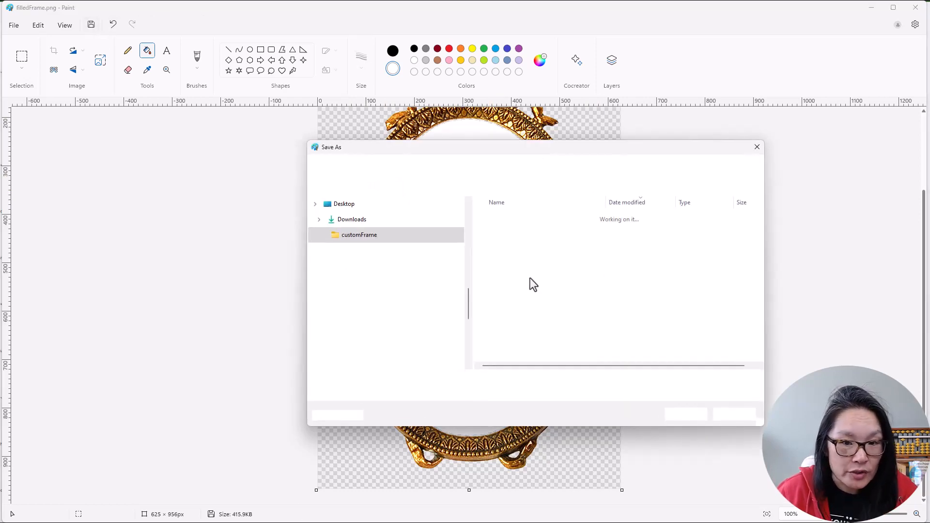
click(676, 416)
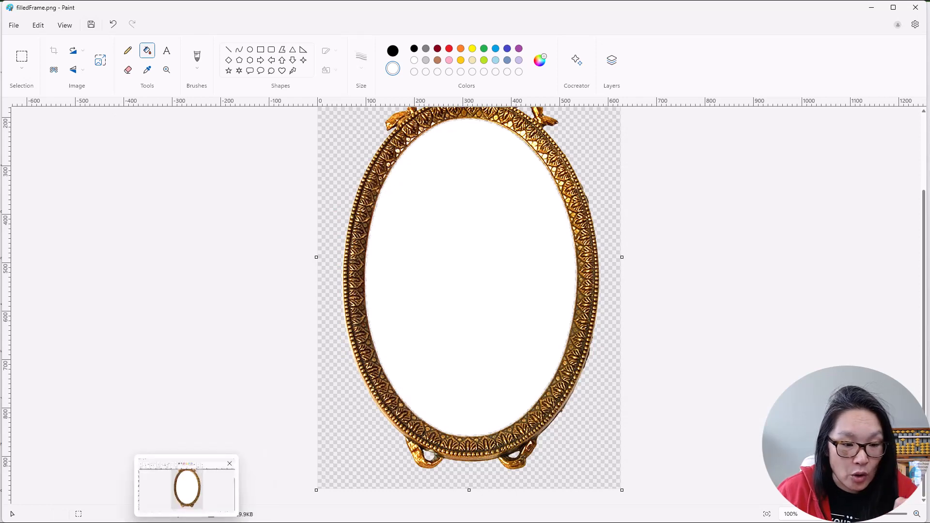
Switch to the Google Docs document, delete the old frame drawing and start a new drawing.
click(166, 521)
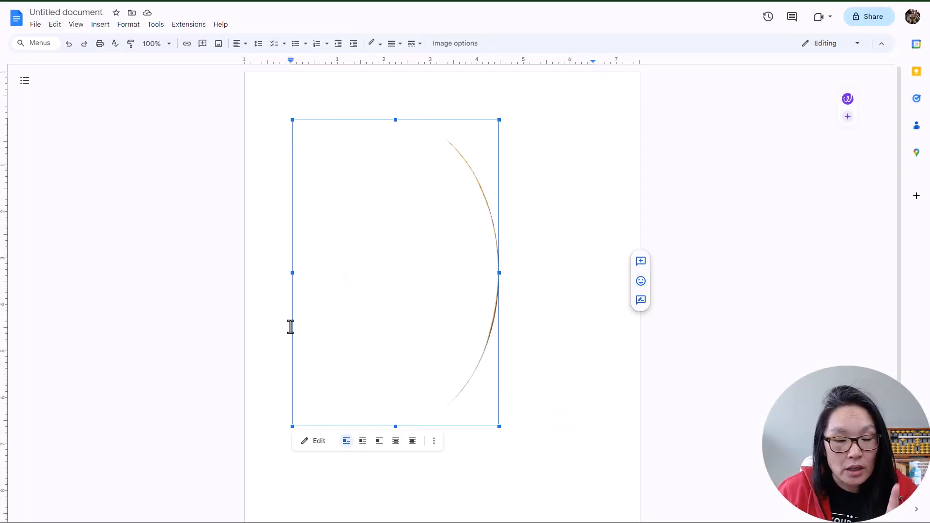
key(Delete)
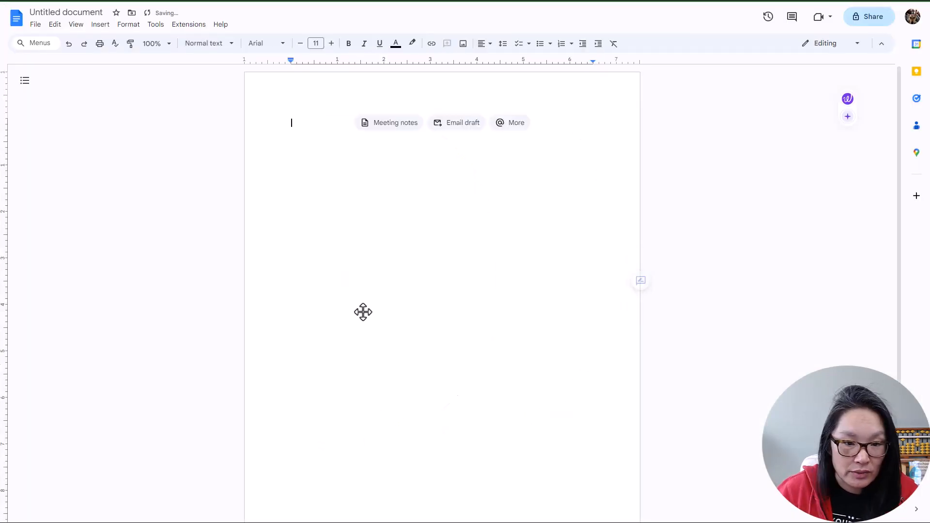
click(101, 25)
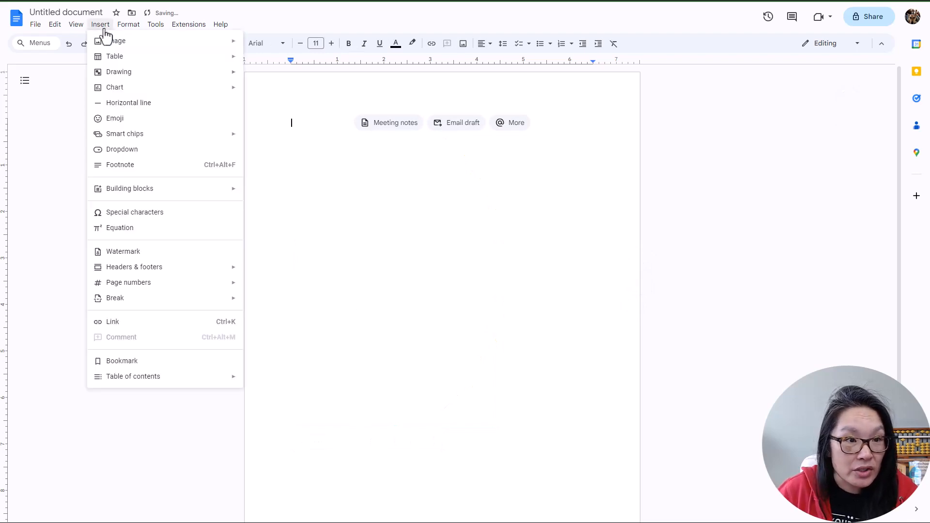
mouse_move(111, 76)
click(253, 77)
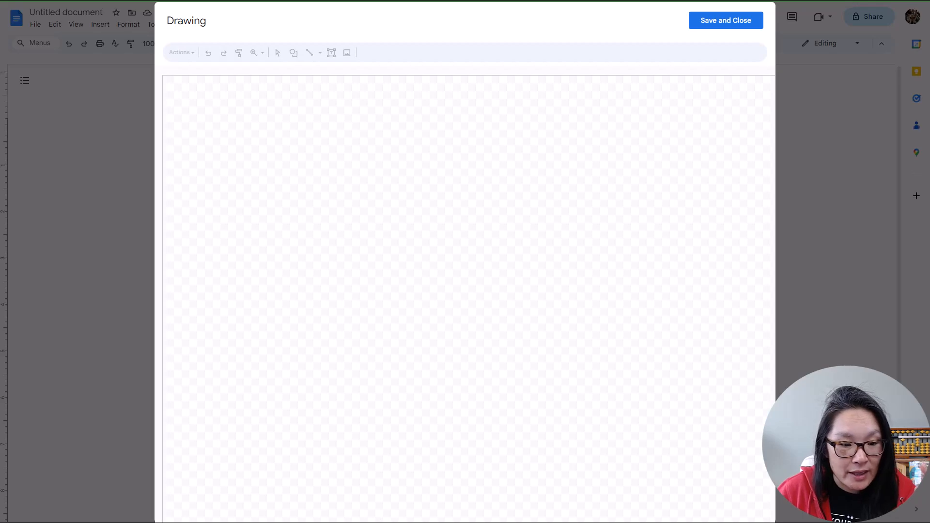
Insert filledFrame.png from the customFrame folder into the drawing.
click(170, 494)
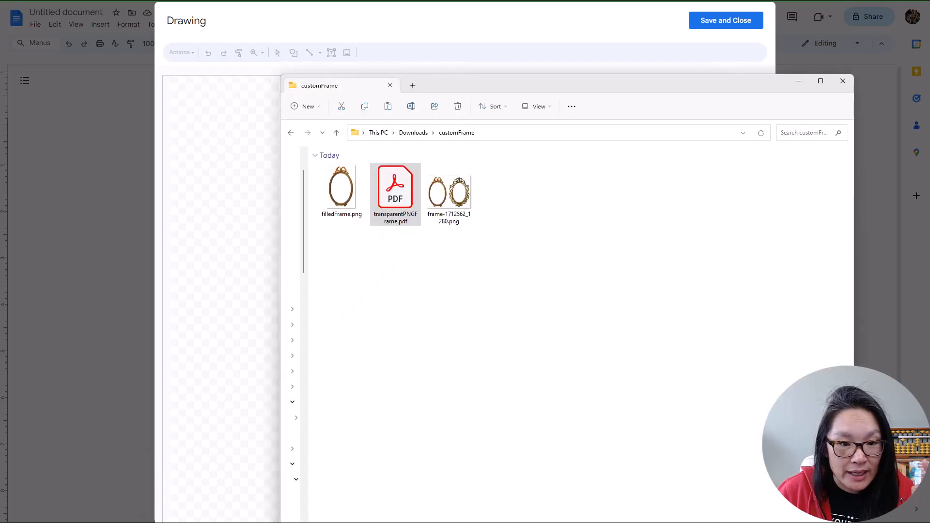
click(341, 193)
drag(215, 213, 215, 214)
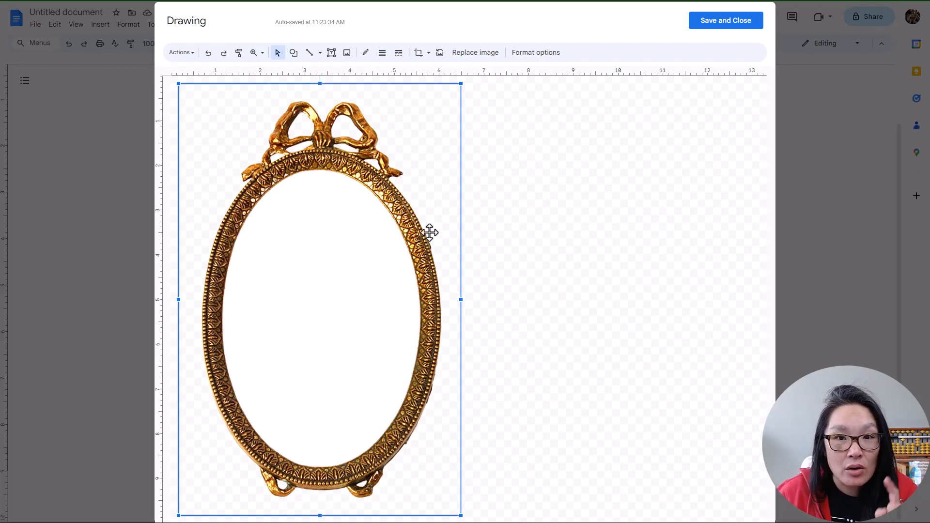
Mask the frame image with an oval crop shape.
double_click(439, 125)
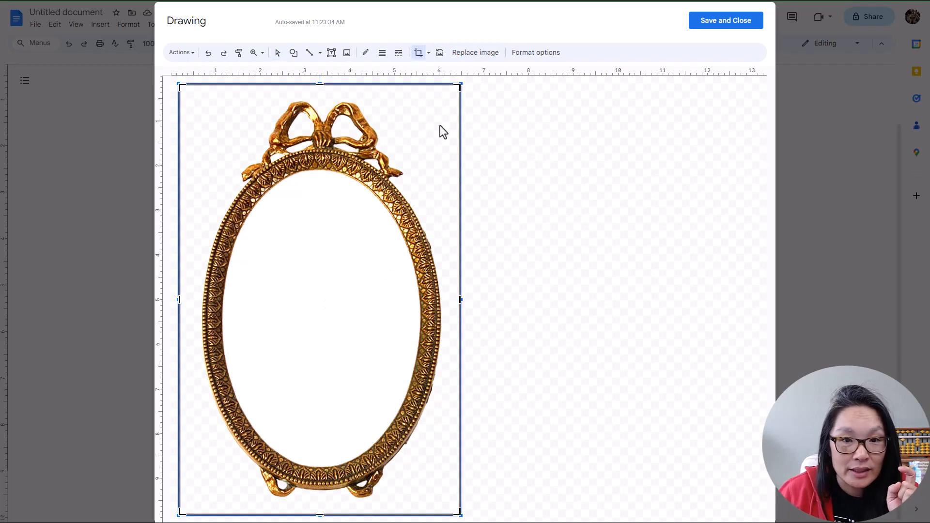
click(429, 53)
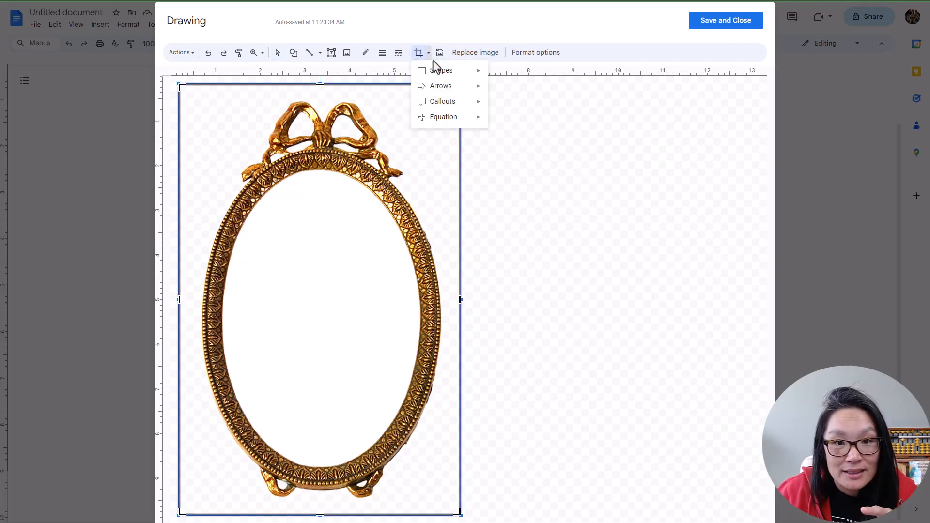
mouse_move(435, 74)
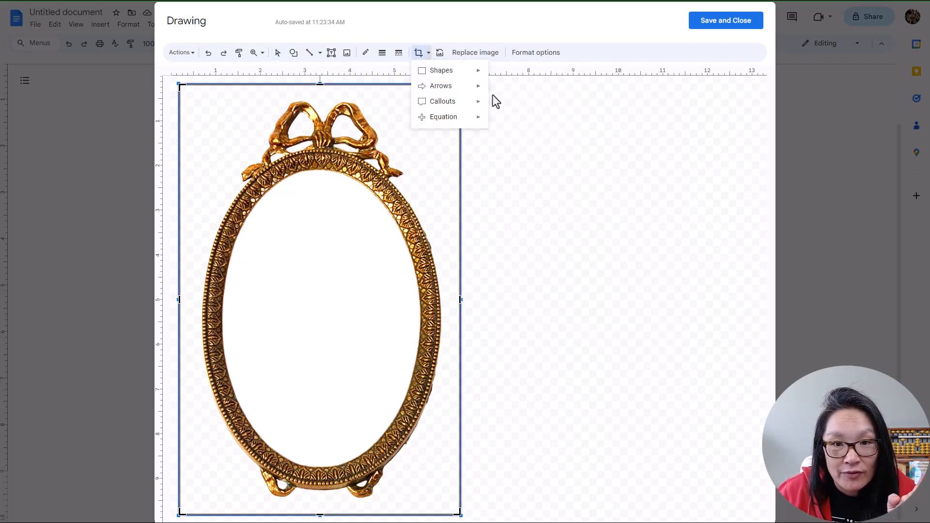
click(495, 93)
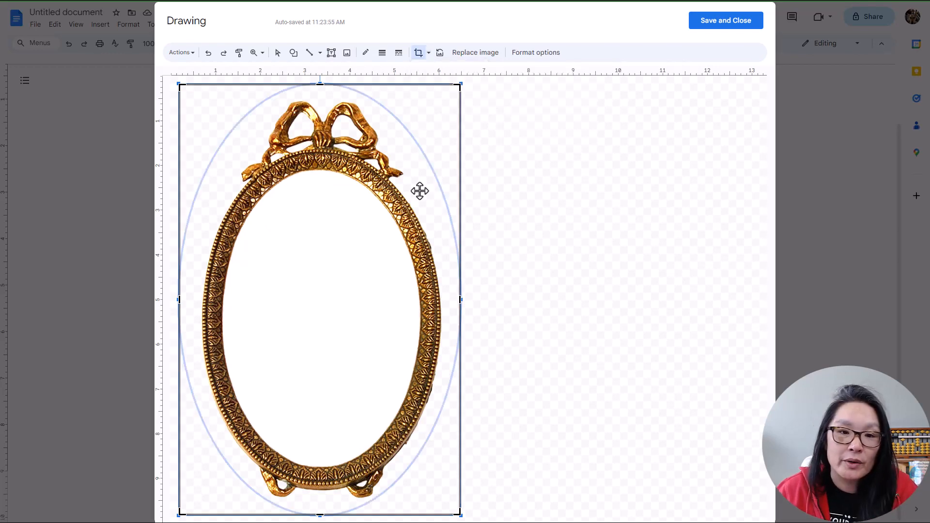
Fit the oval mask to the frame's white inner opening on all four sides, and save the drawing into the document.
drag(179, 302, 224, 300)
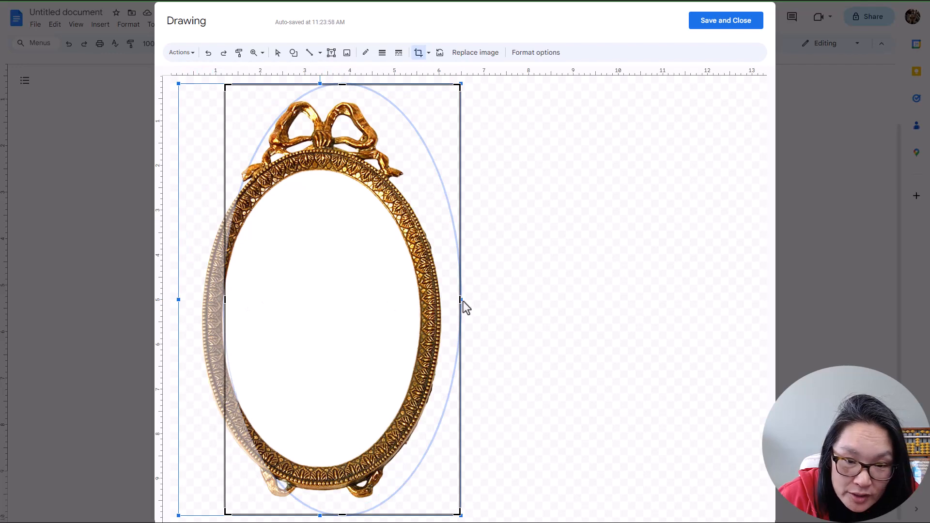
drag(459, 300, 418, 299)
drag(321, 85, 320, 172)
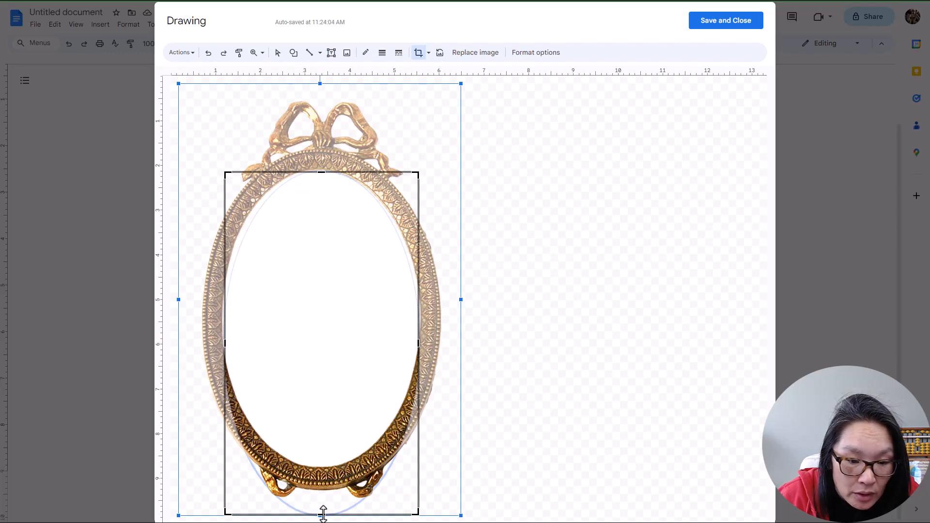
drag(323, 513, 319, 466)
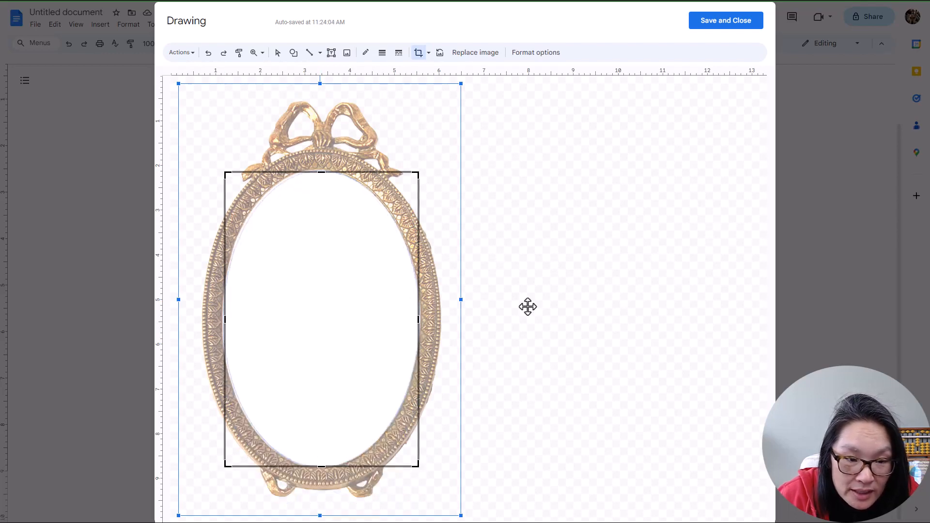
click(752, 25)
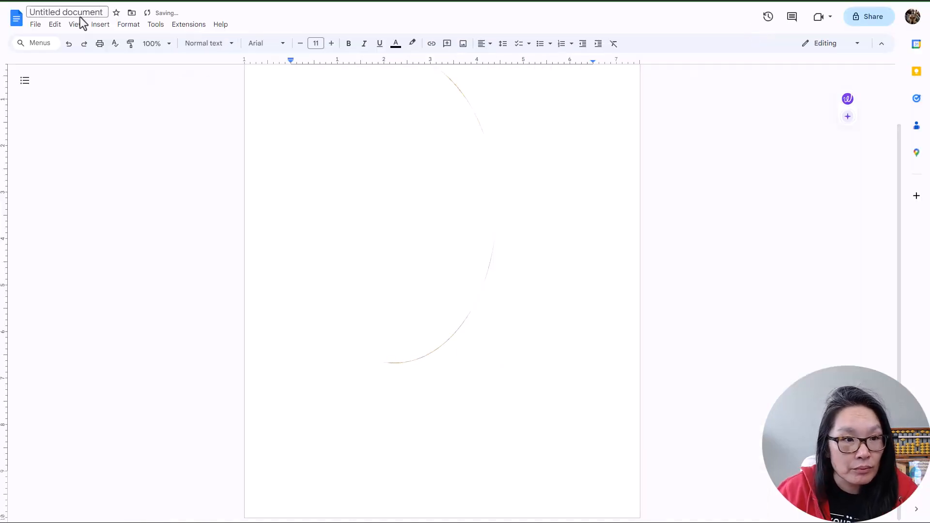
Print the document to PDF with a custom page range of page 1 only.
click(100, 45)
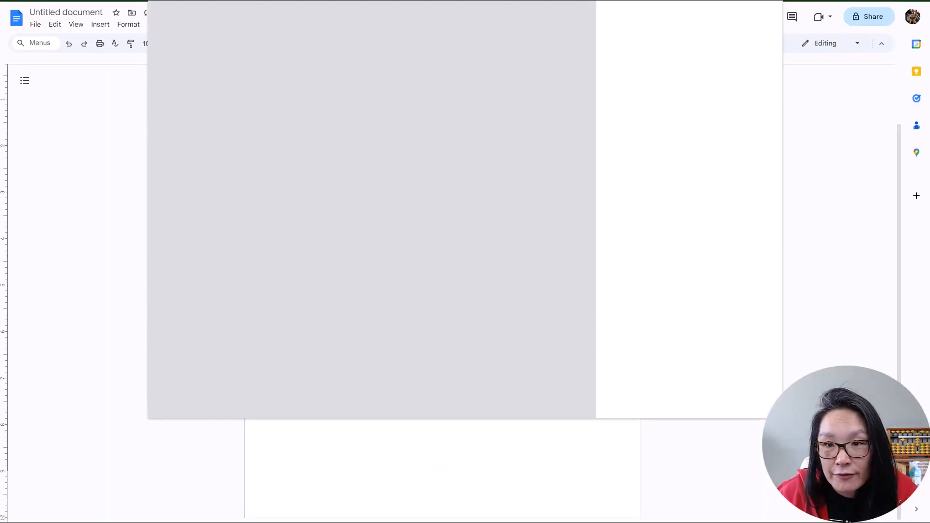
click(722, 76)
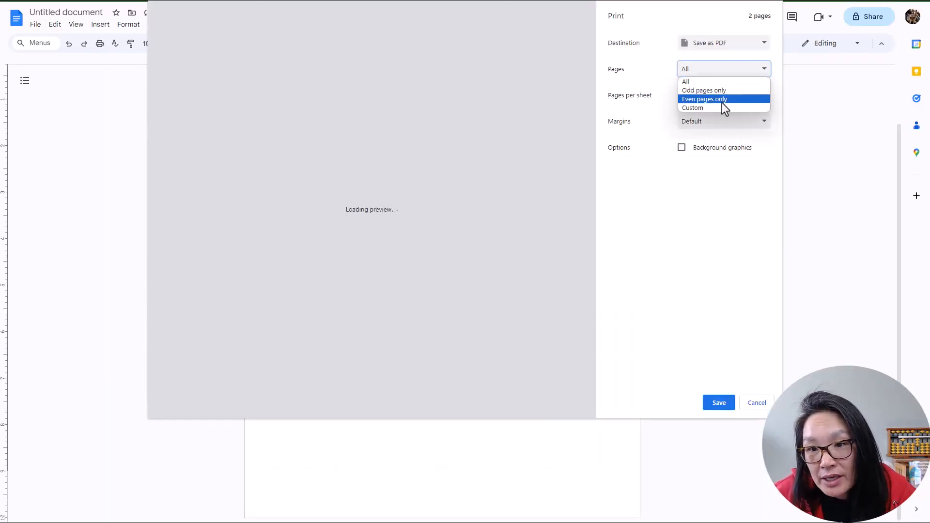
click(718, 109)
text(1)
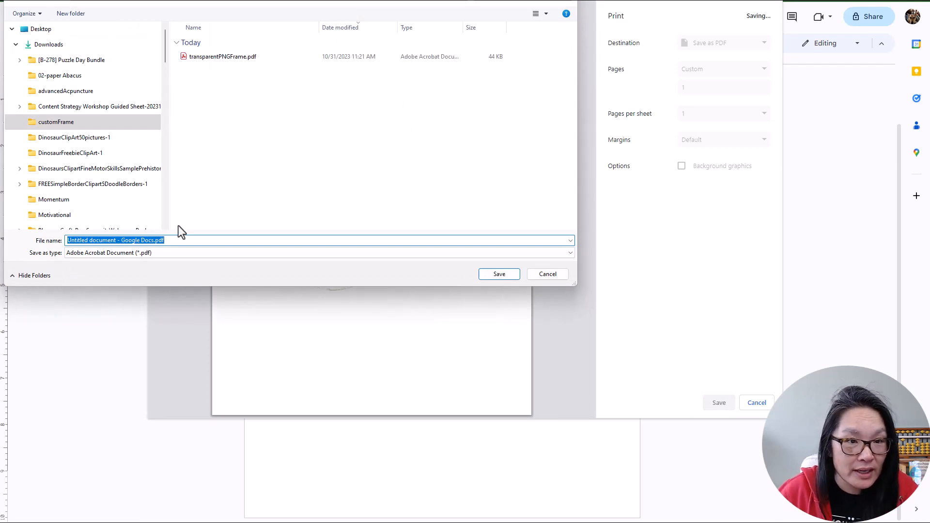
Name the PDF frame.pdf and save it in the customFrame folder.
click(144, 241)
drag(154, 241, 13, 246)
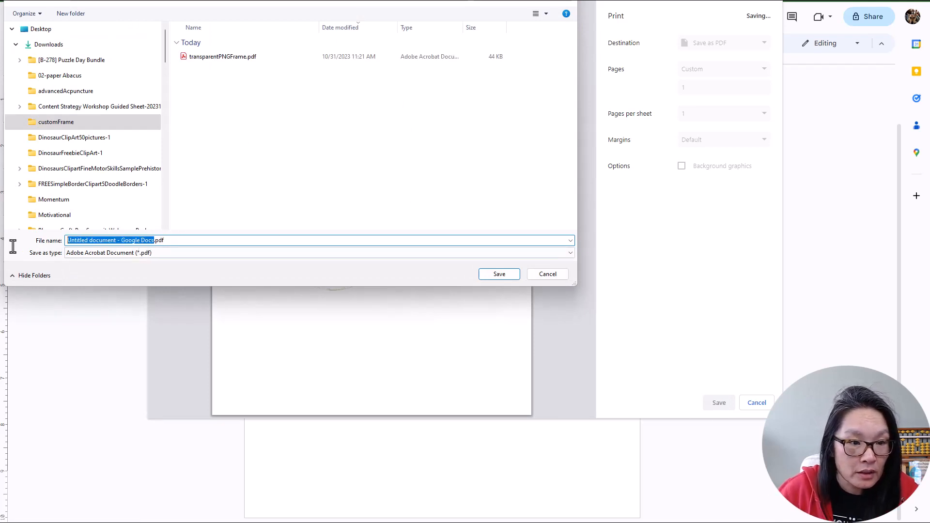
text(frame)
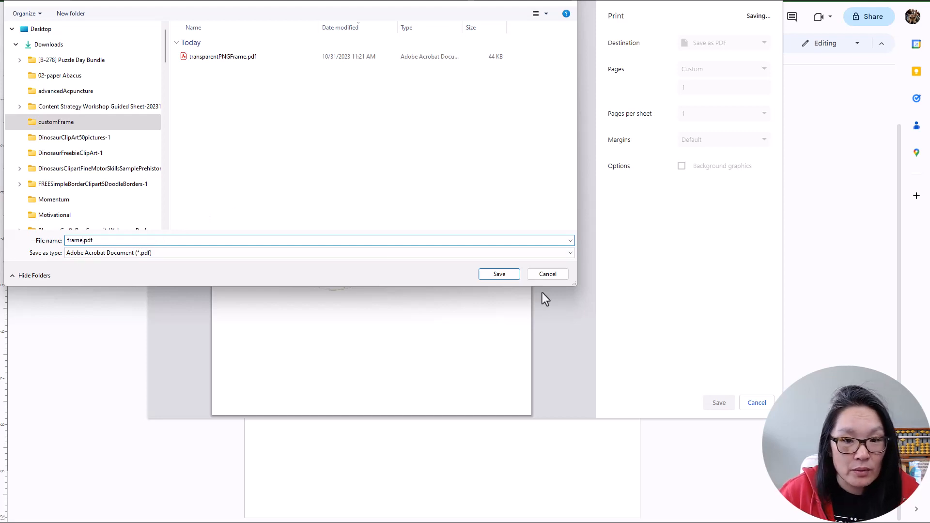
click(508, 273)
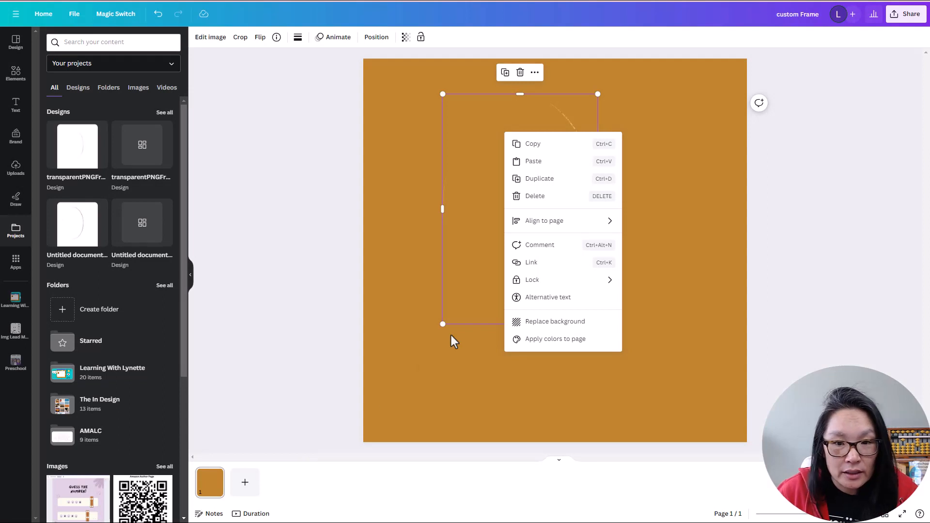
Switch to the custom Frame design in Canva, move the old image toward the page's upper-left corner, and upload frame.pdf from the customFrame folder.
click(667, 289)
drag(557, 214, 500, 189)
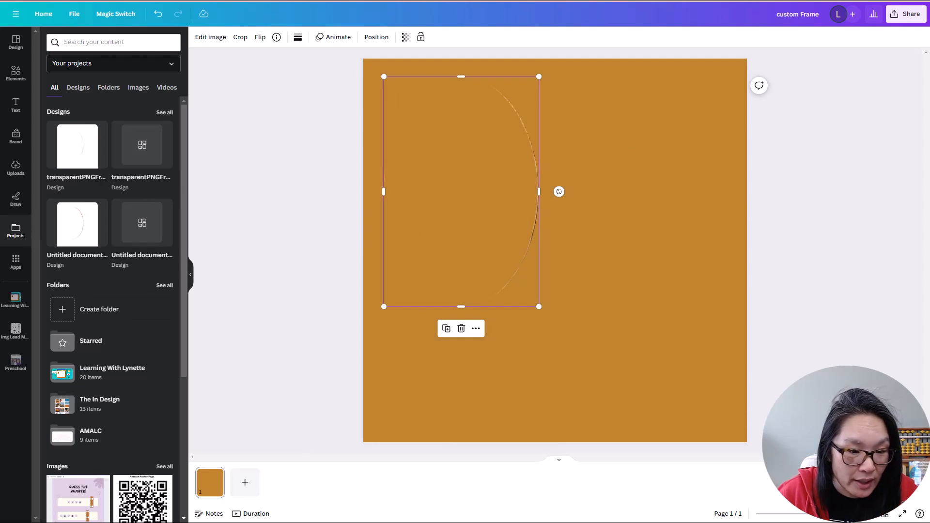
key(alt+Tab)
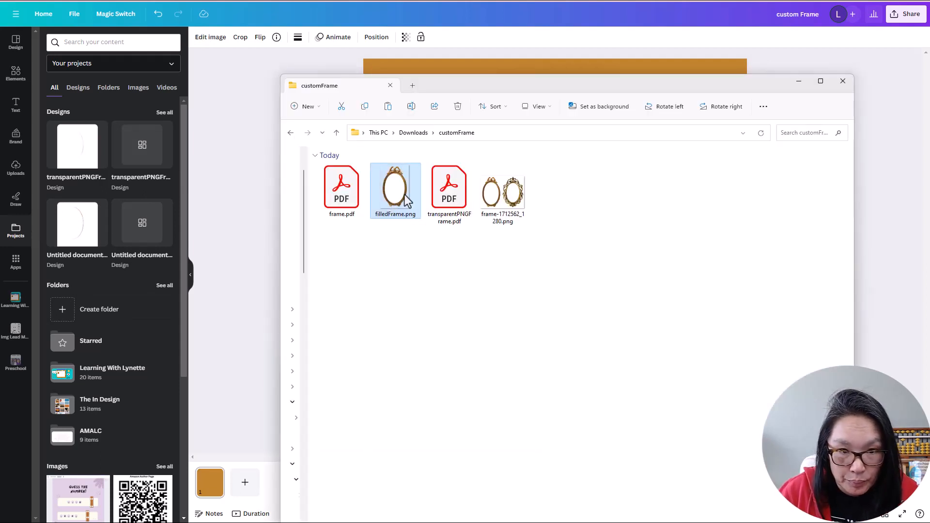
click(341, 196)
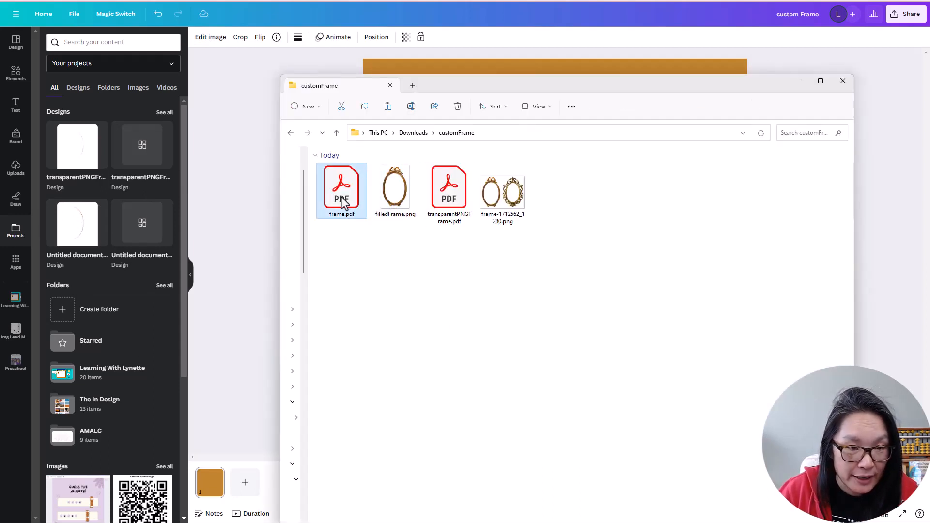
drag(341, 196, 113, 221)
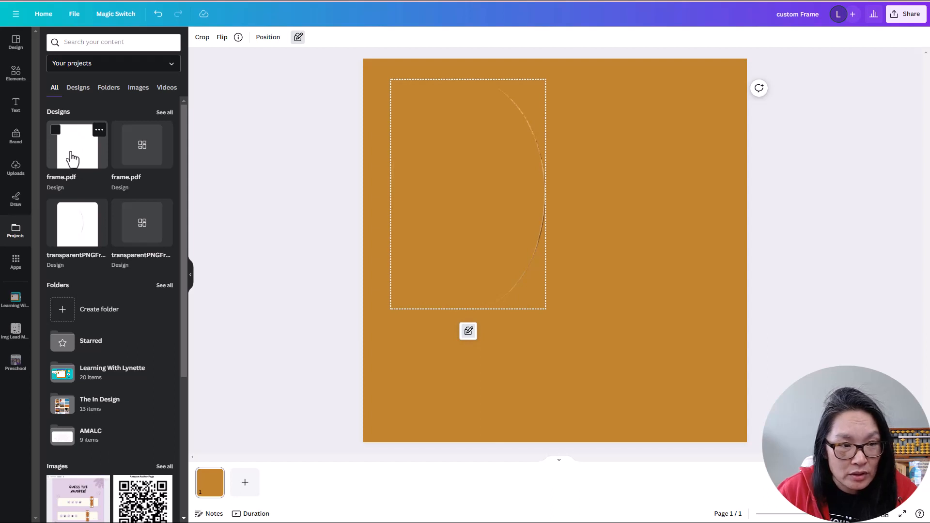
Place the imported frame.pdf design on the page and open its masked image for cropping.
drag(72, 158, 661, 227)
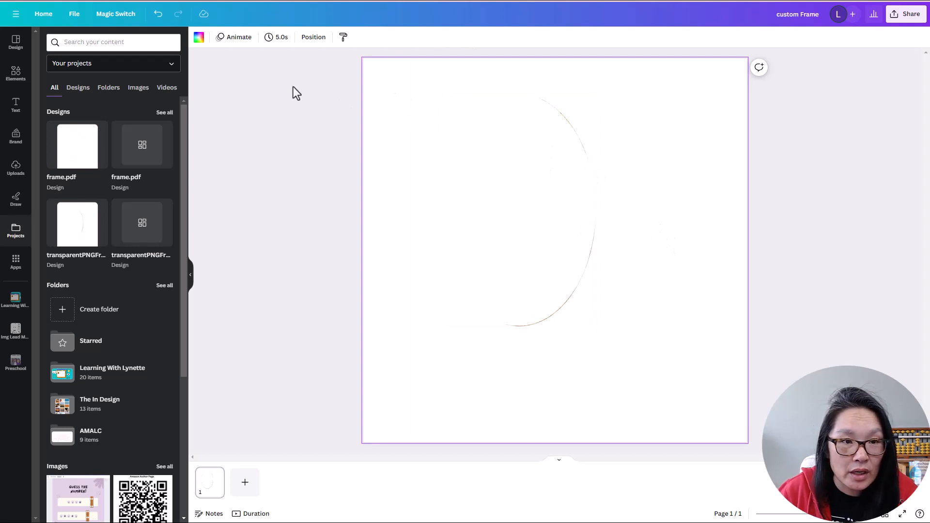
double_click(549, 198)
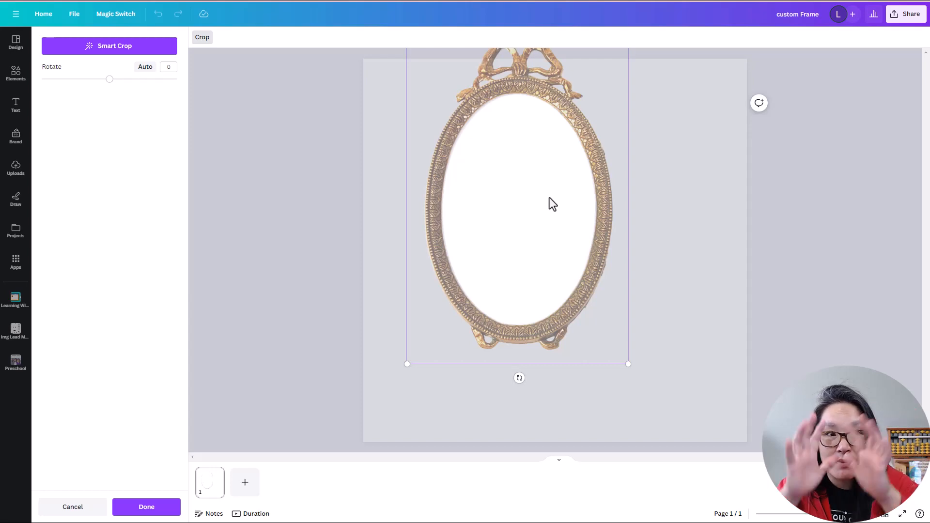
Fill the page background with the purple-to-orange gradient and delete the imported design's white rectangle behind the masked oval.
click(687, 210)
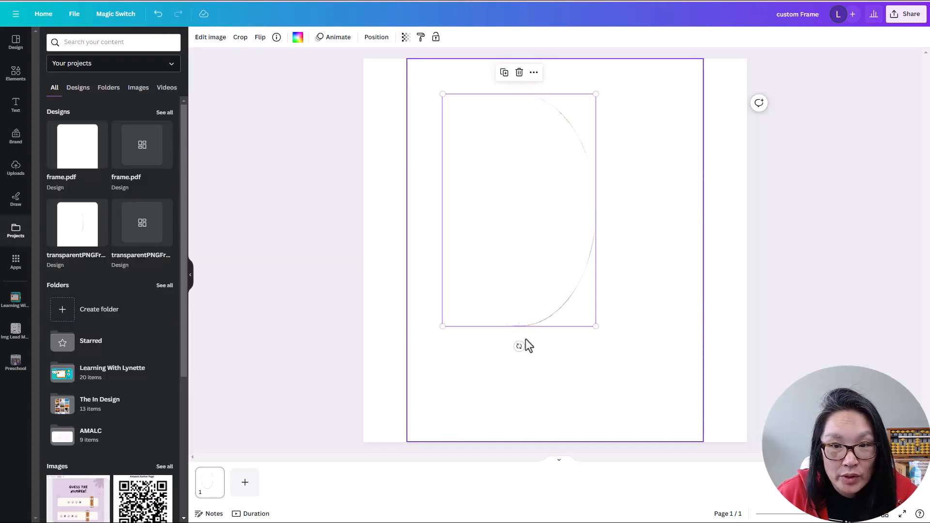
click(370, 433)
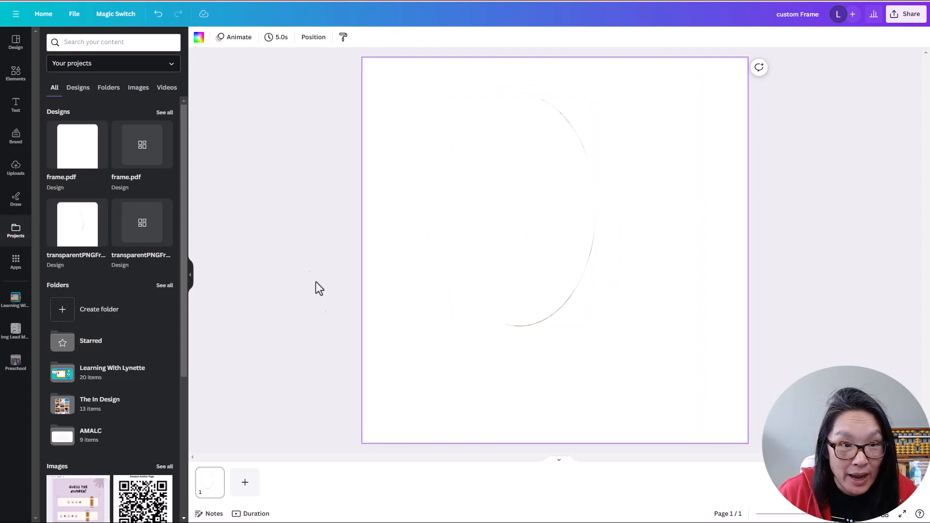
click(198, 39)
click(160, 406)
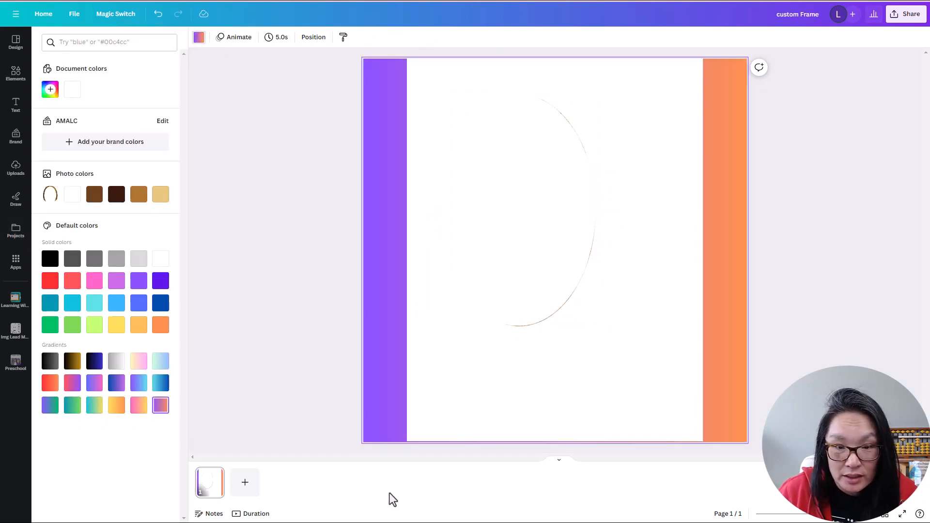
click(663, 405)
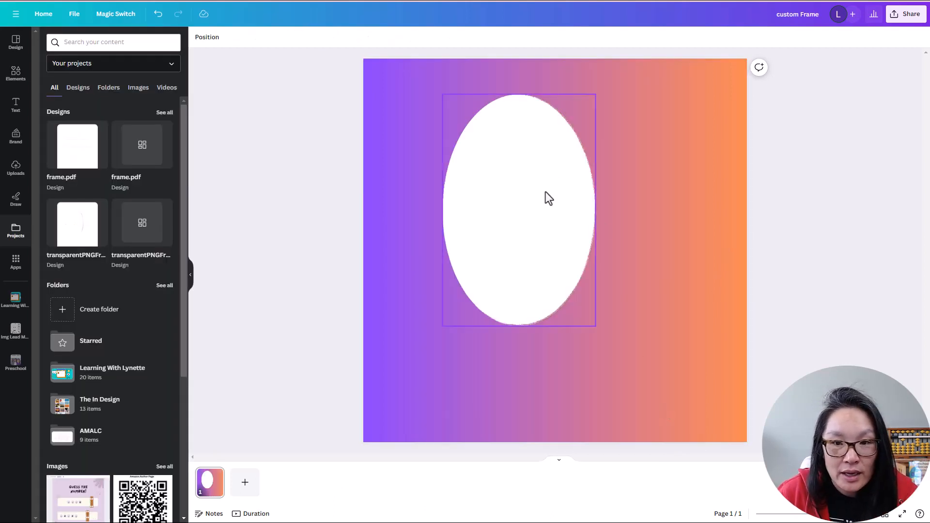
Move the masked oval to the middle of the page and detach the image from its frame.
drag(546, 197, 583, 222)
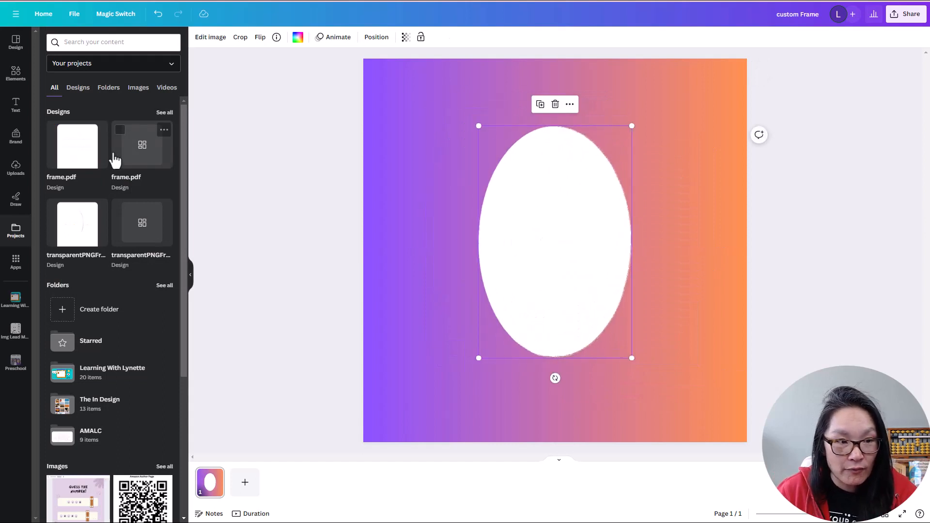
double_click(568, 295)
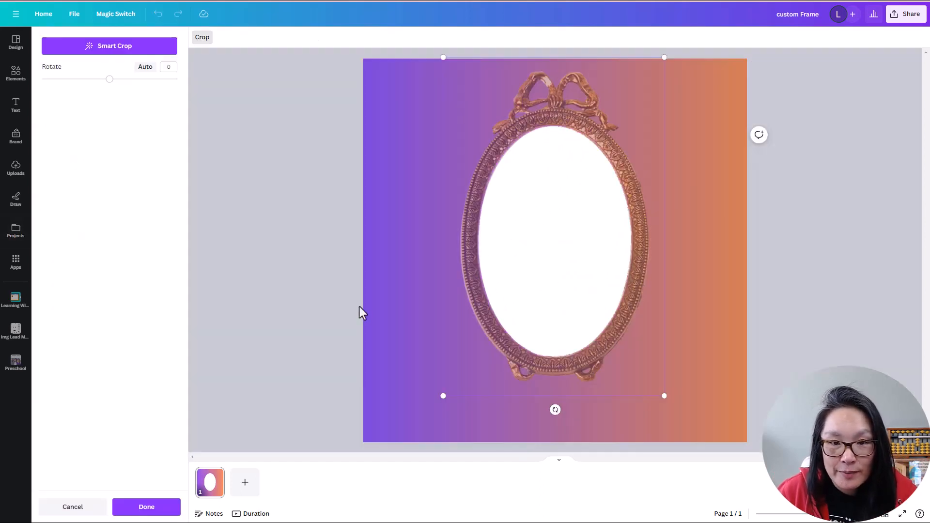
click(402, 312)
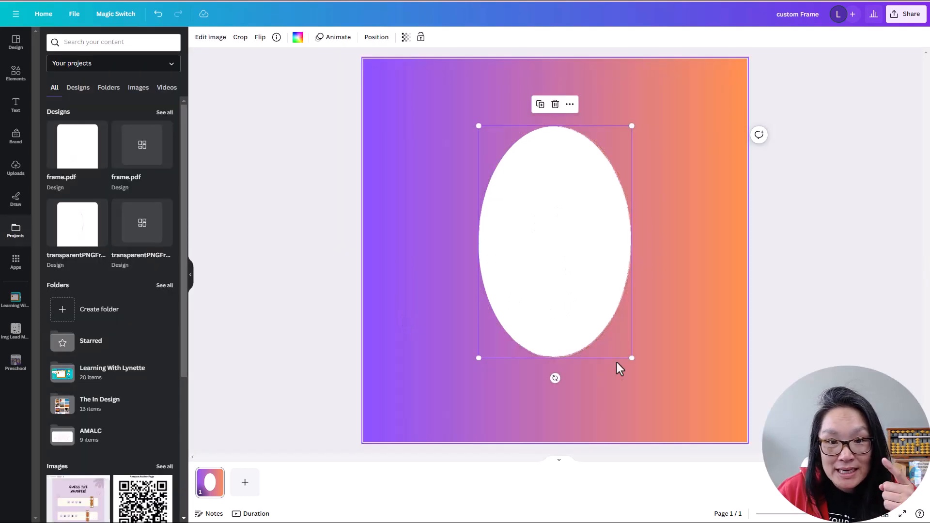
right_click(572, 300)
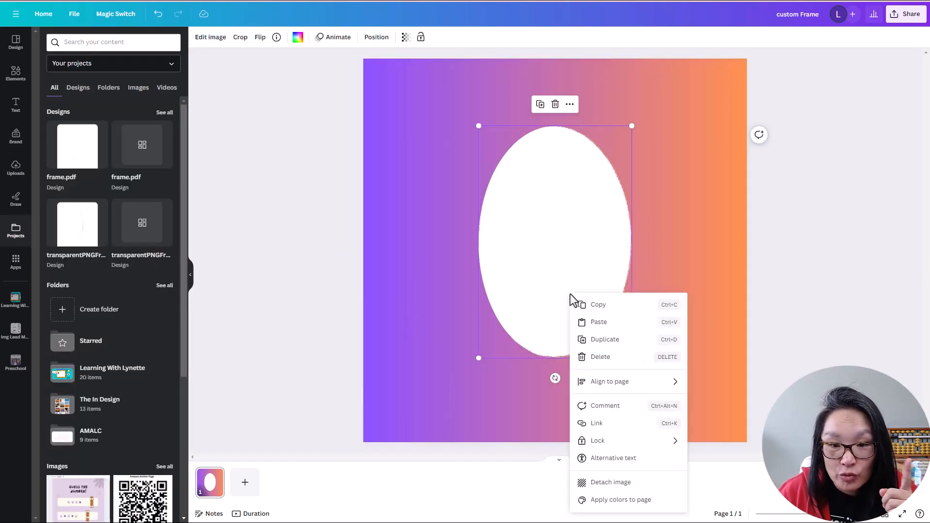
click(617, 484)
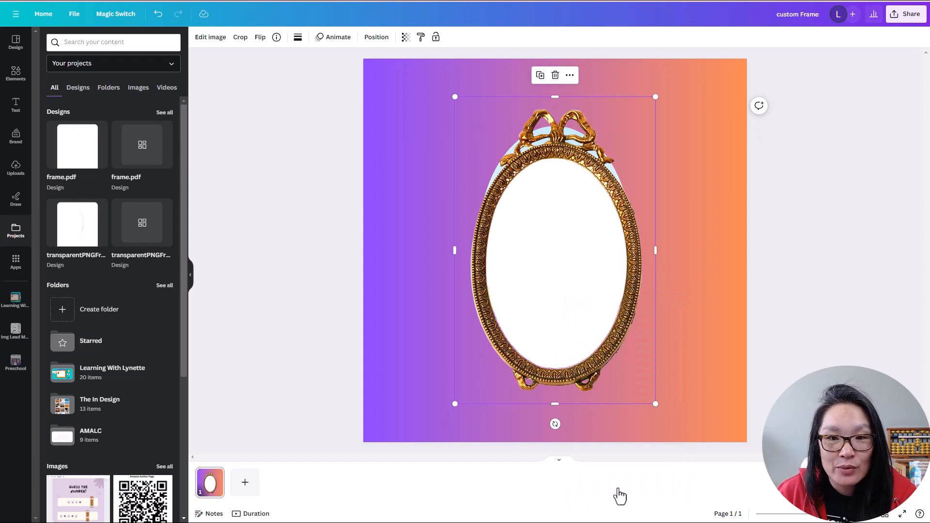
Separate the two pieces, placing the empty oval frame on the page's left side and the gold frame image toward the upper right.
drag(538, 198, 587, 223)
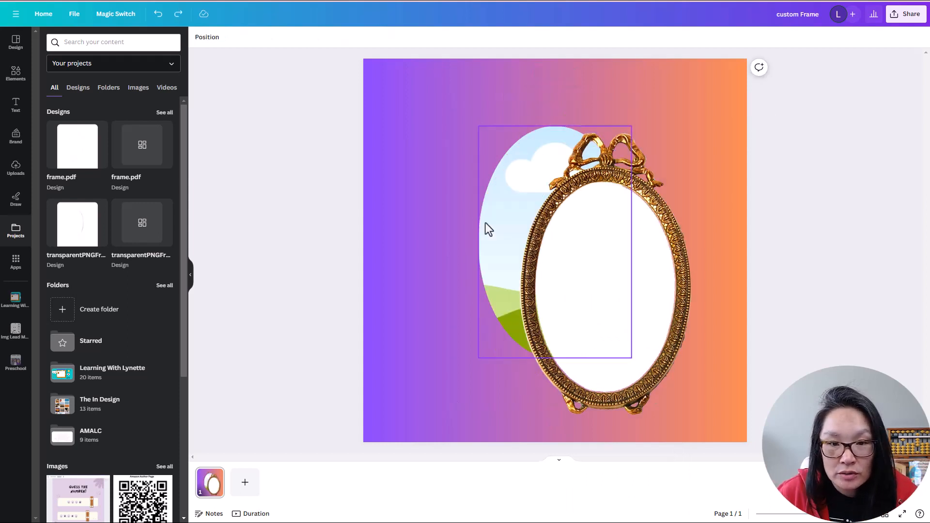
drag(487, 226, 376, 267)
drag(585, 203, 577, 142)
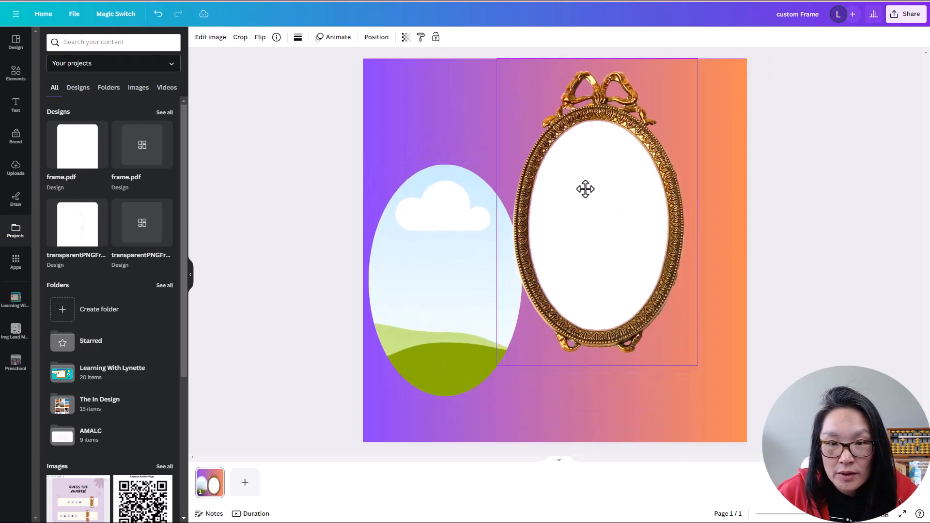
Enlarge the gold frame image to nearly the full page height and lock it in place.
drag(494, 366, 448, 436)
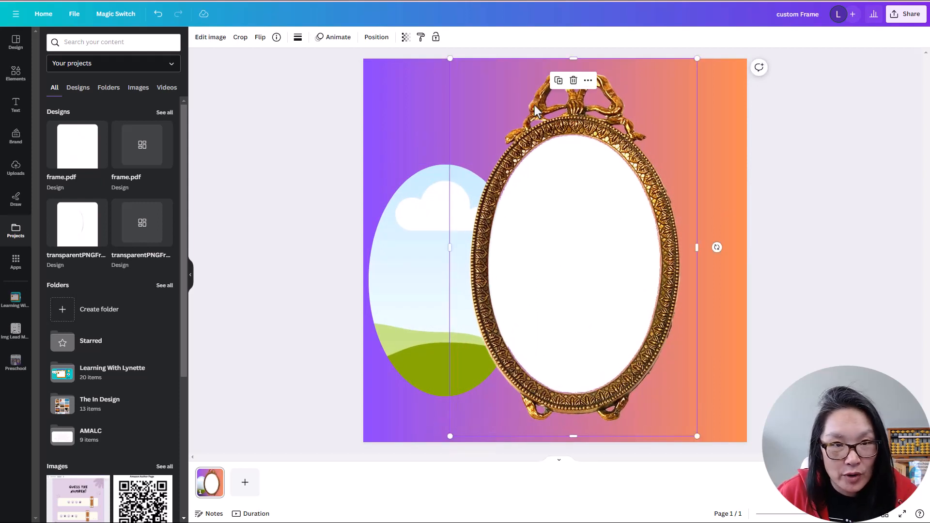
click(436, 37)
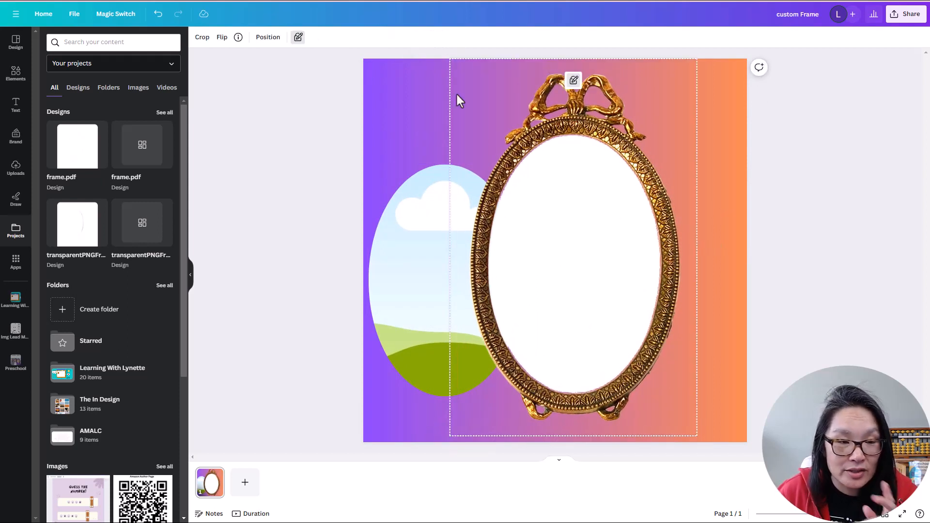
click(393, 109)
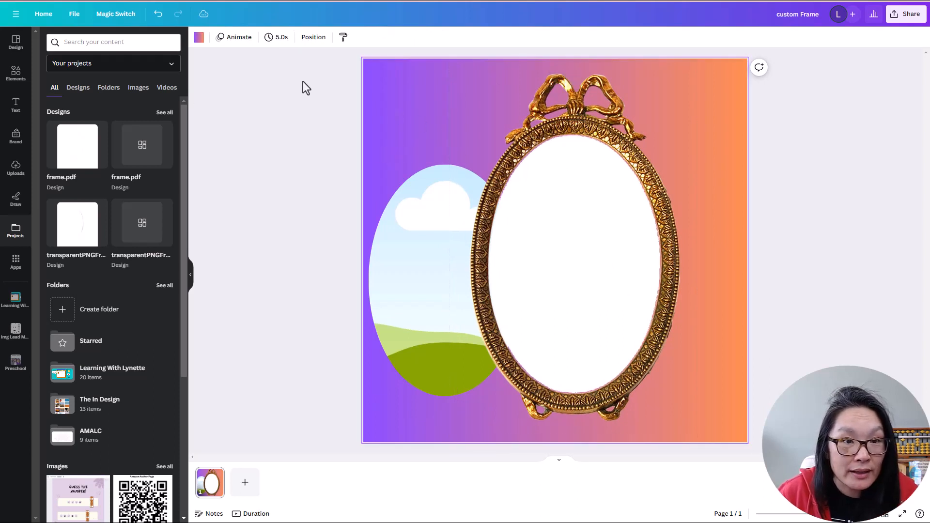
Move the empty oval frame over the gold frame's opening and bring its layer above the gold frame image.
click(313, 38)
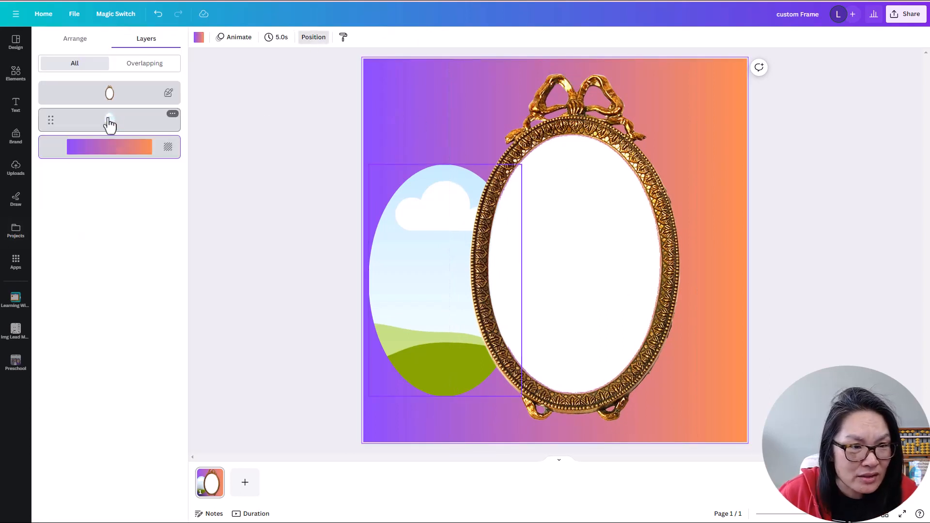
click(419, 225)
drag(386, 262, 537, 221)
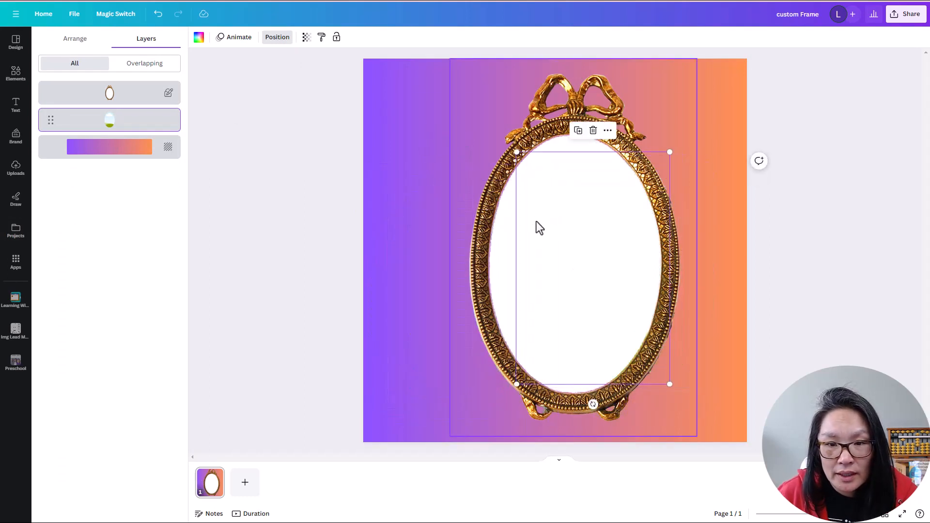
drag(110, 121, 108, 87)
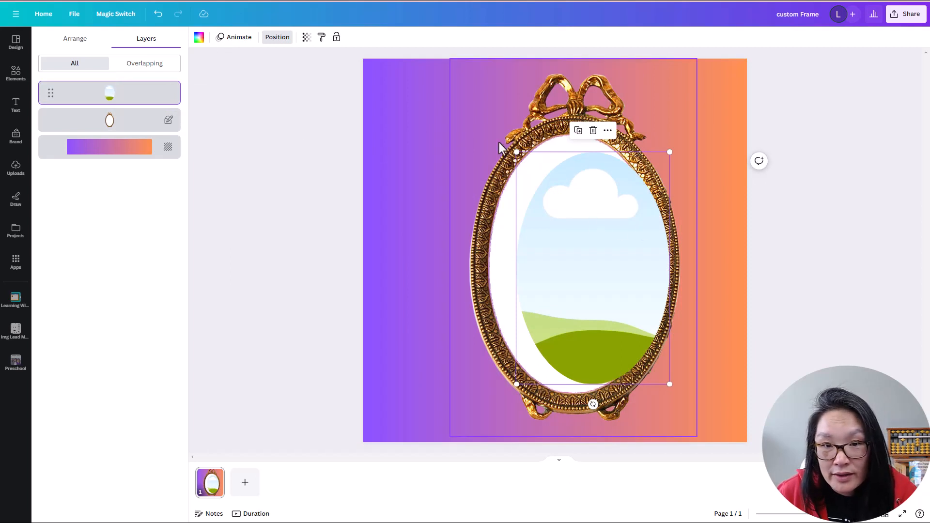
Enlarge and reposition the empty oval frame so that it fills the opening of the gold frame.
drag(515, 152, 490, 136)
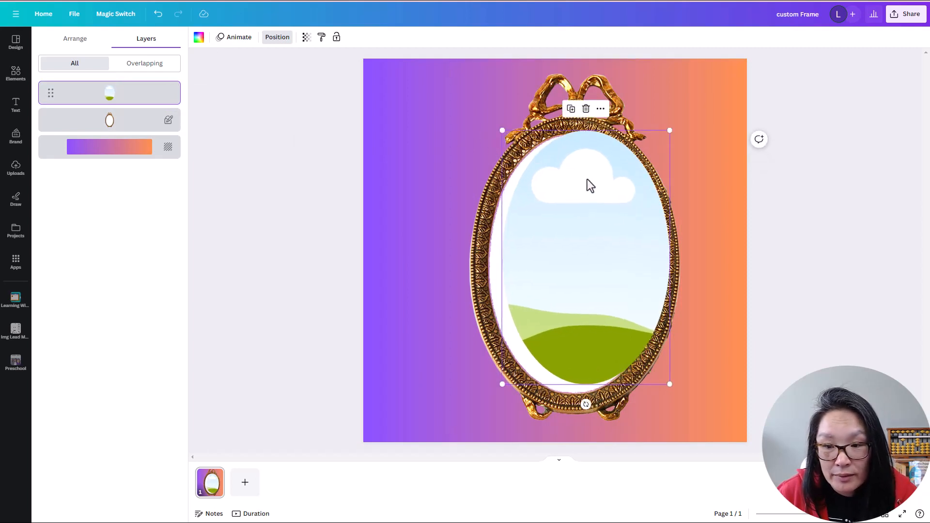
drag(587, 185, 574, 200)
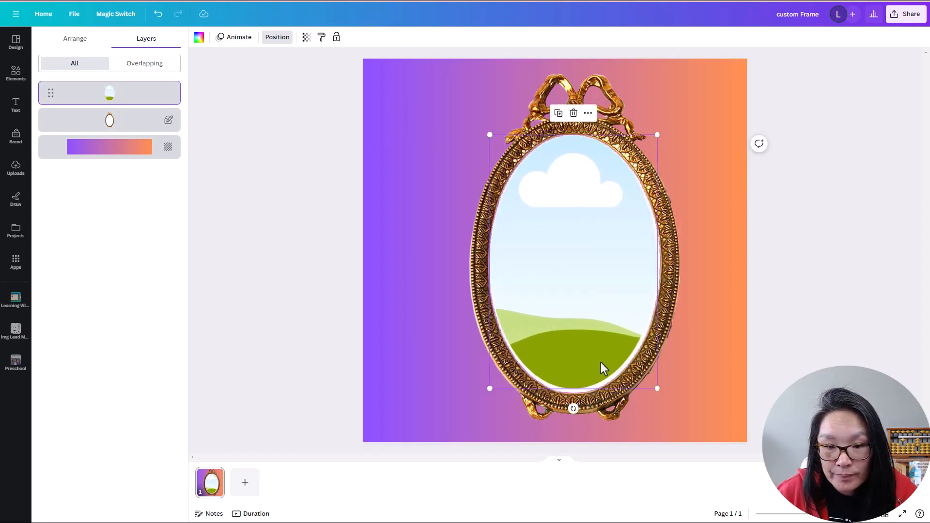
drag(656, 388, 660, 395)
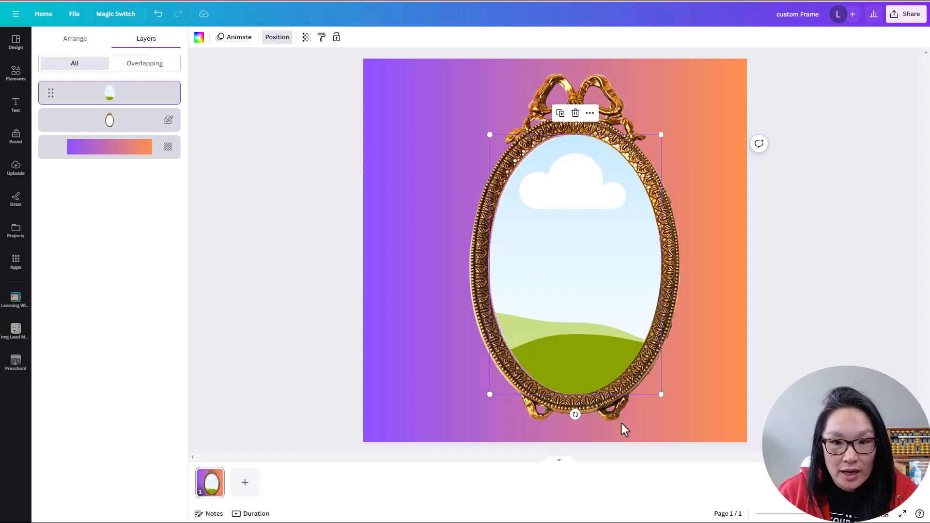
click(415, 142)
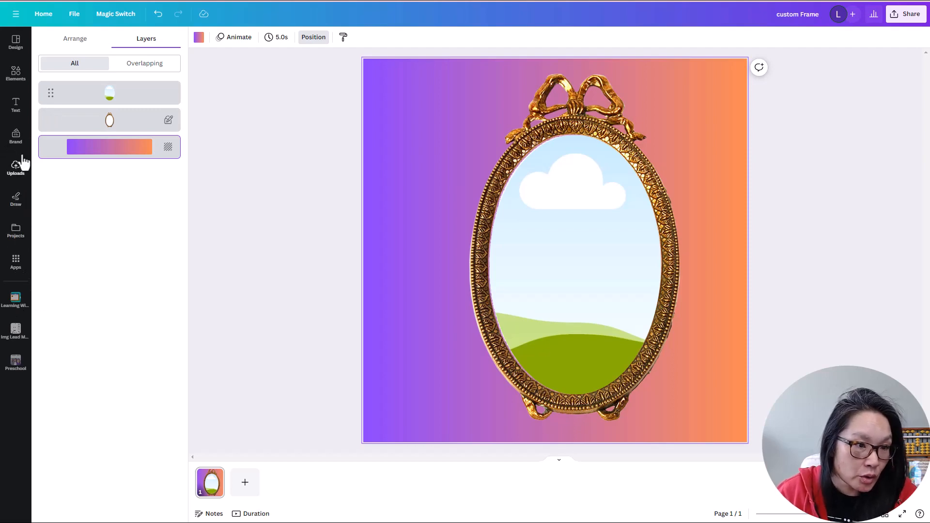
Fill the oval frame with the uploaded orange-background abacus photo and enlarge it slightly at its upper-left corner to cover the opening's edge.
click(17, 170)
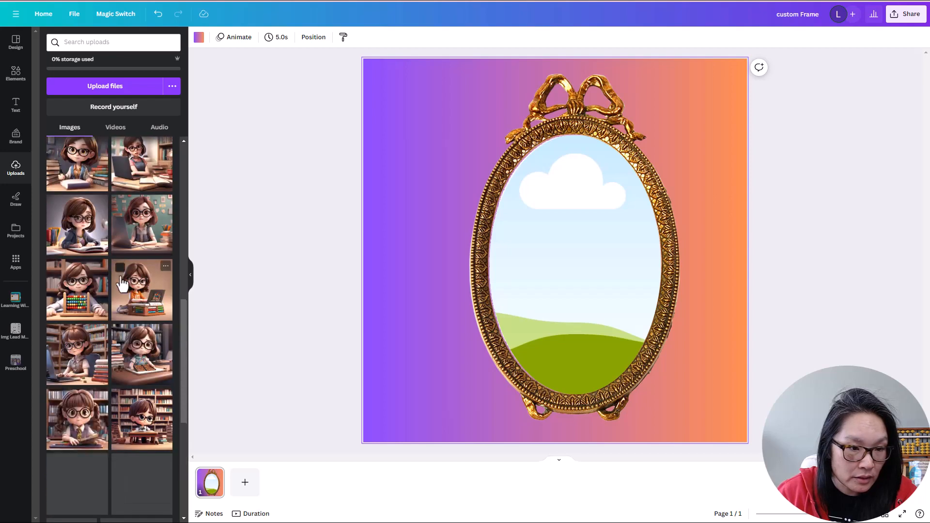
drag(122, 283, 513, 257)
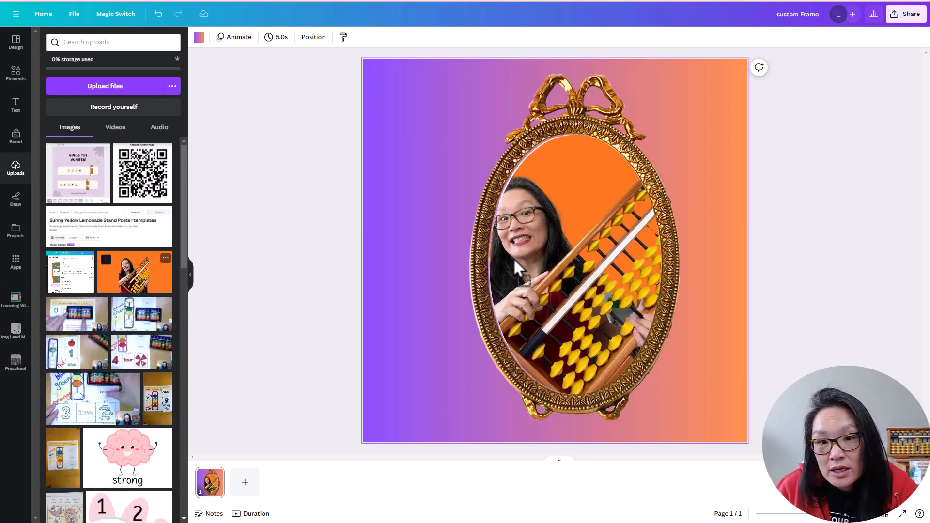
click(495, 248)
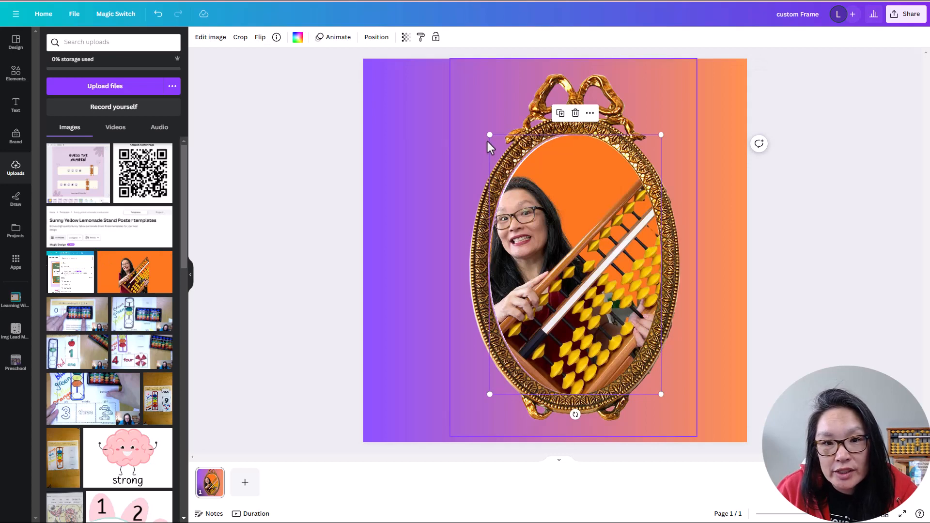
drag(488, 135, 488, 134)
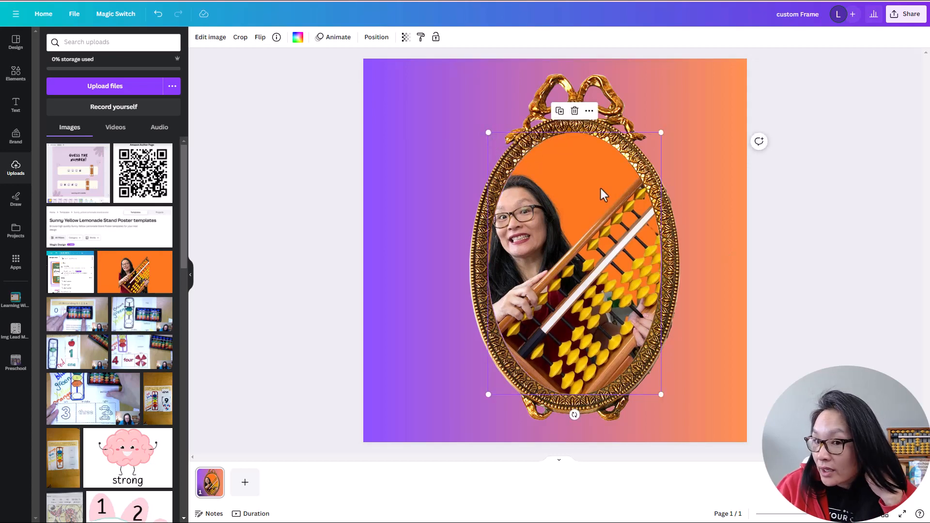